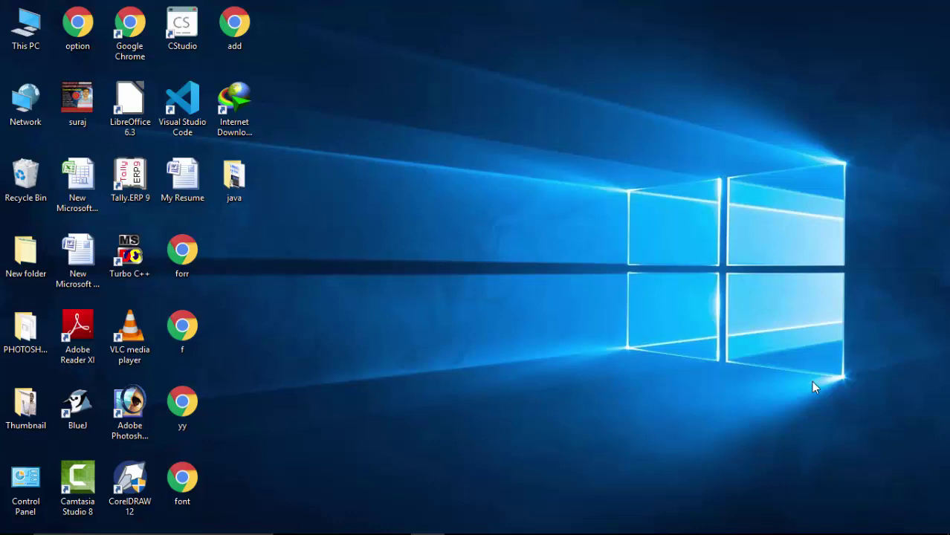
# Refresh the desktop repeatedly from its shortcut menu
pyautogui.rightClick(565, 156)
pyautogui.click(595, 197)
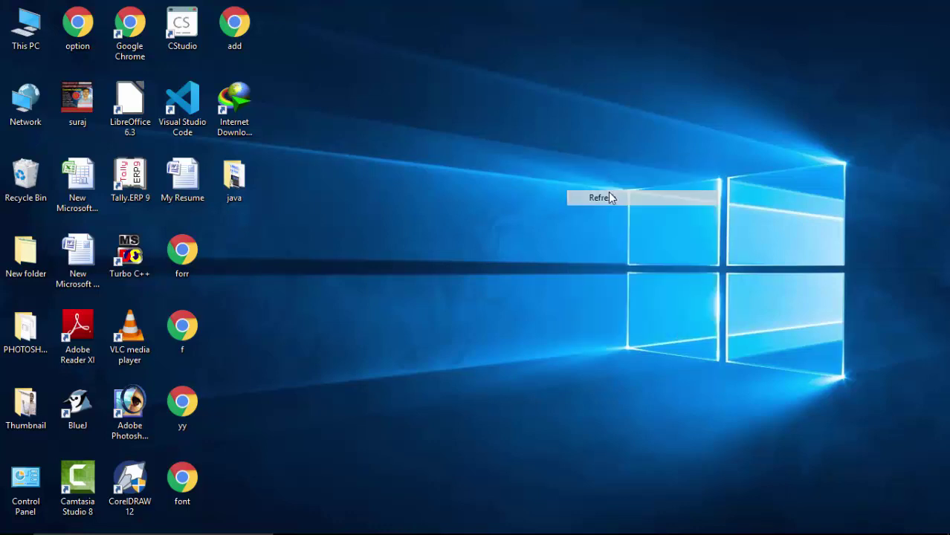
pyautogui.rightClick(541, 165)
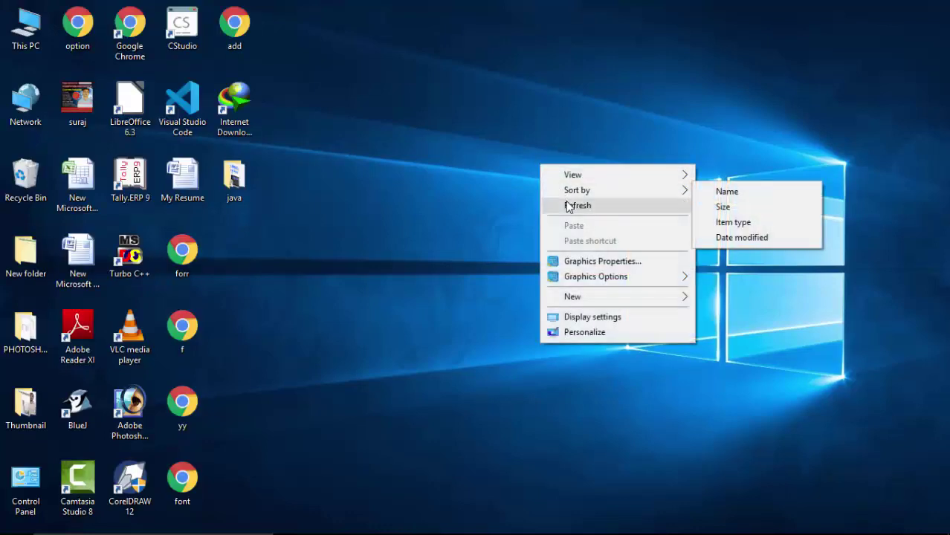
pyautogui.click(567, 207)
pyautogui.rightClick(567, 204)
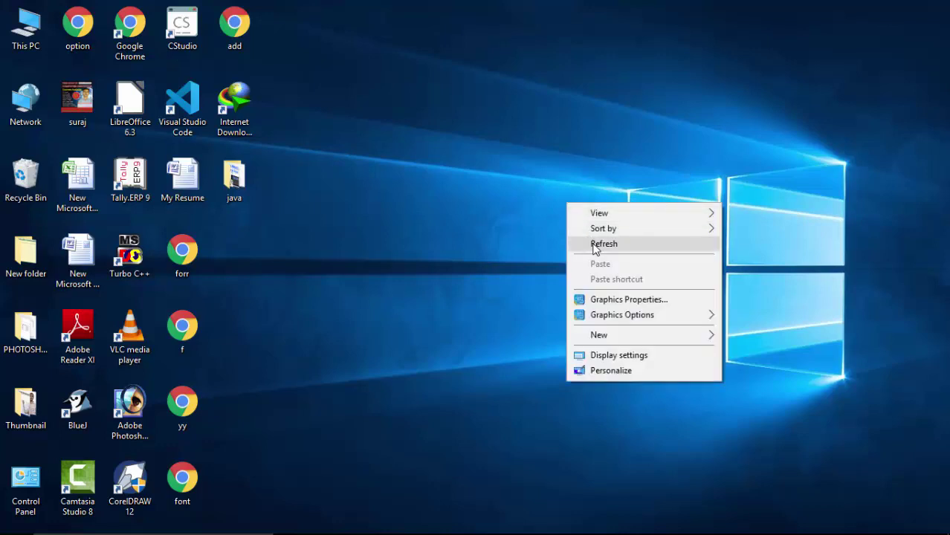
pyautogui.click(580, 243)
pyautogui.rightClick(458, 172)
pyautogui.click(492, 207)
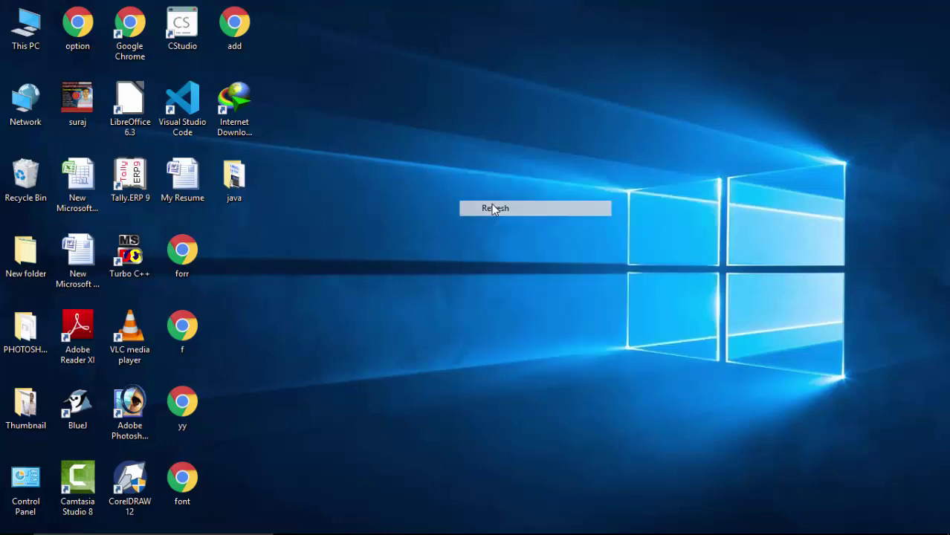
pyautogui.rightClick(493, 207)
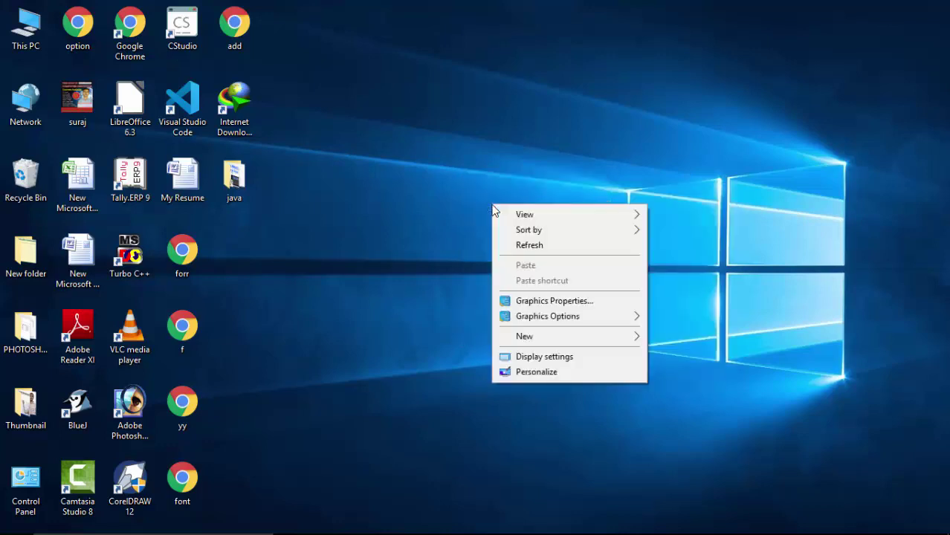
pyautogui.click(530, 247)
pyautogui.rightClick(530, 251)
pyautogui.click(554, 289)
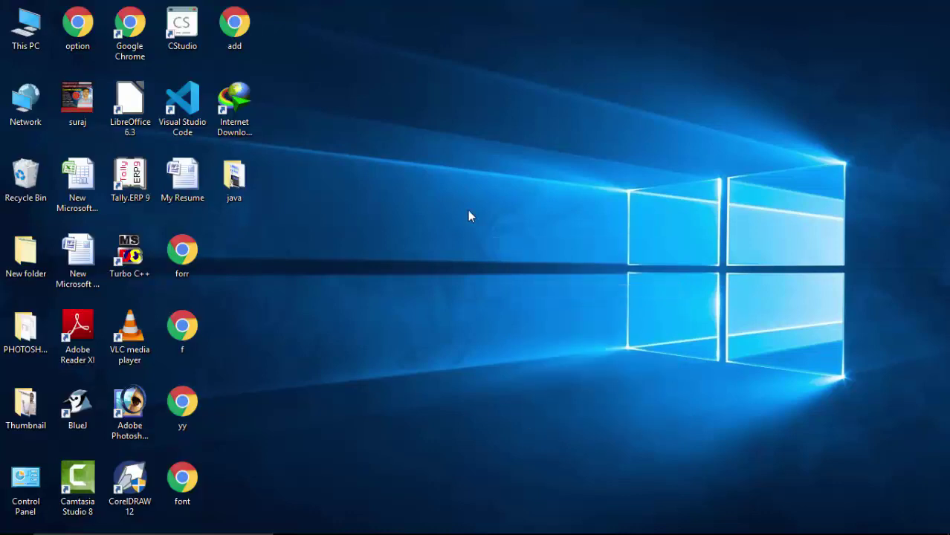
pyautogui.rightClick(408, 144)
pyautogui.click(437, 186)
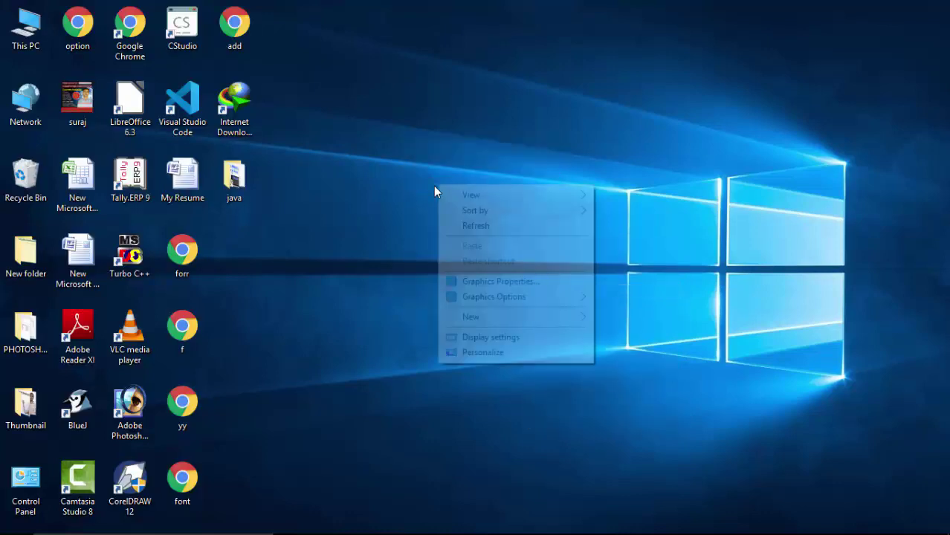
pyautogui.rightClick(435, 187)
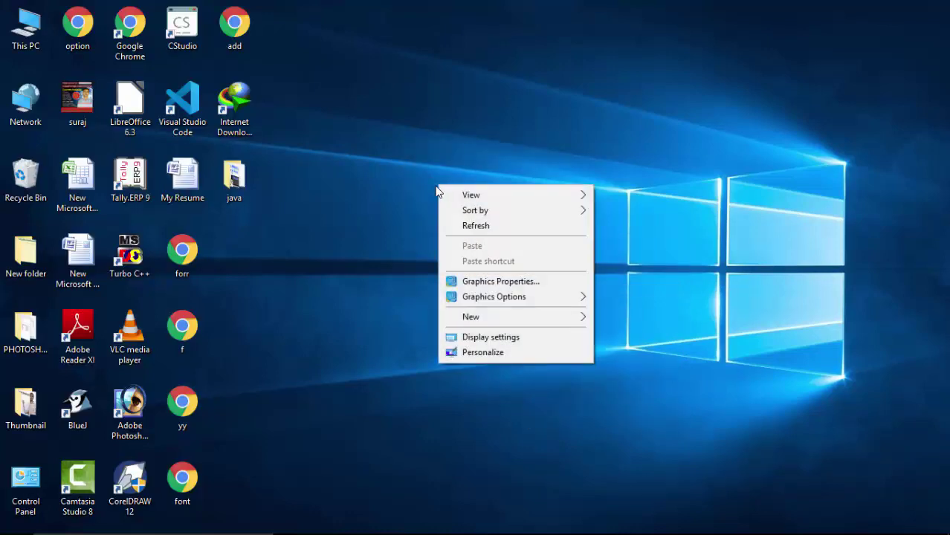
pyautogui.click(458, 227)
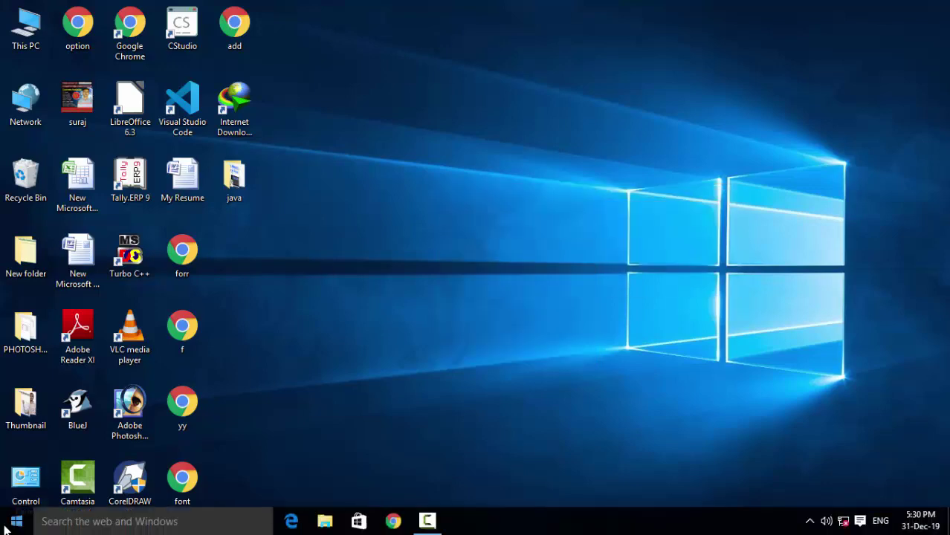
# Launch Access 2007 and create the blank database Database44
pyautogui.click(9, 528)
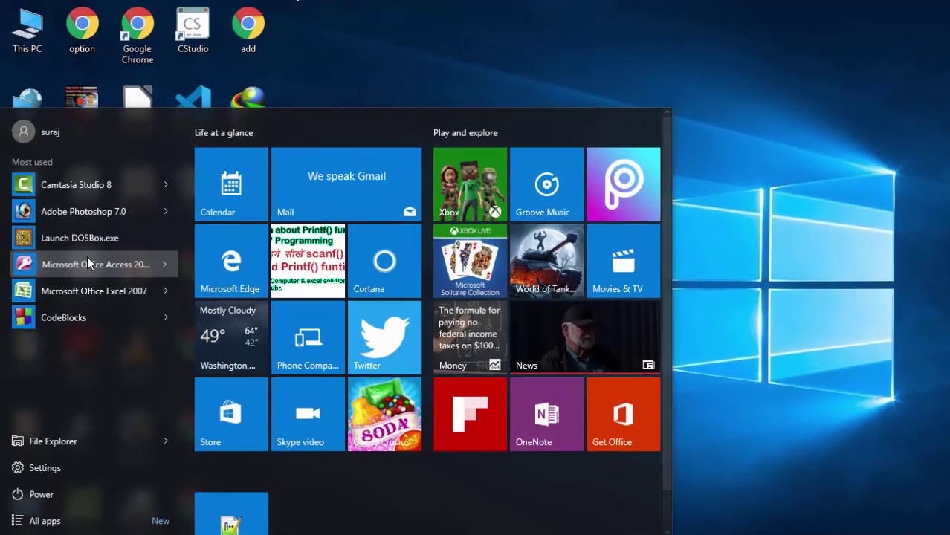
pyautogui.click(87, 260)
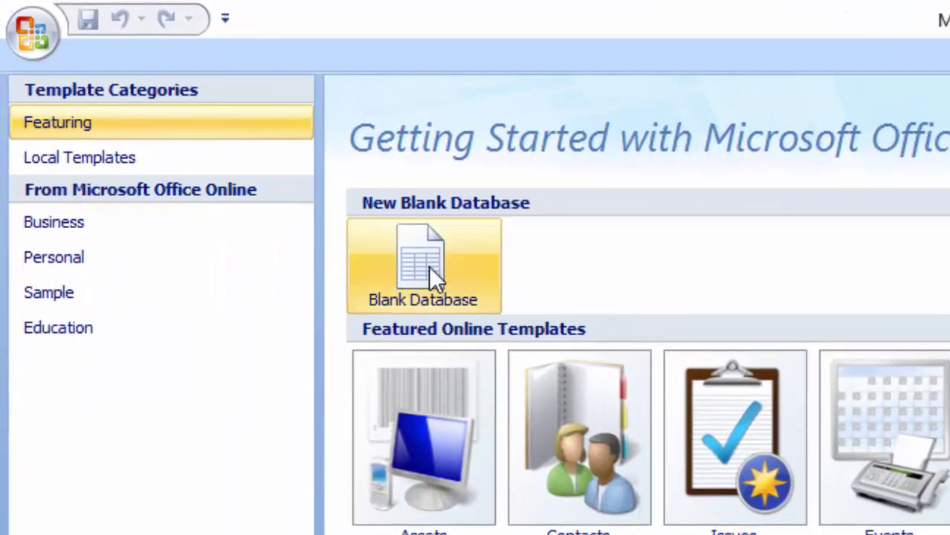
pyautogui.click(430, 269)
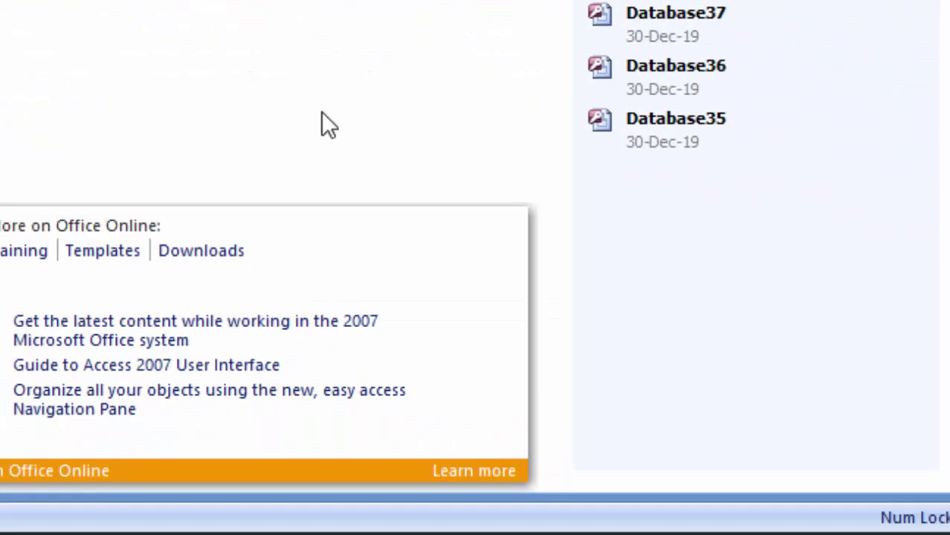
pyautogui.click(606, 232)
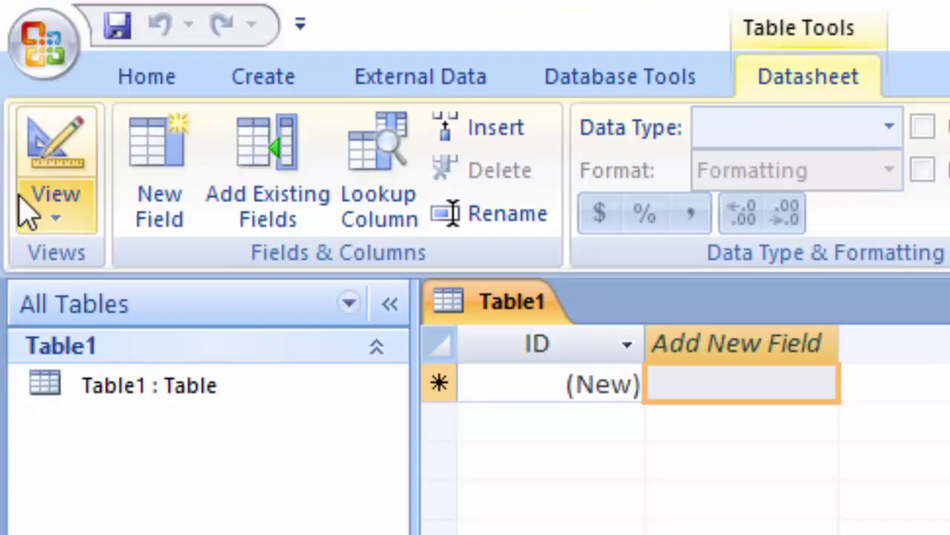
pyautogui.click(37, 149)
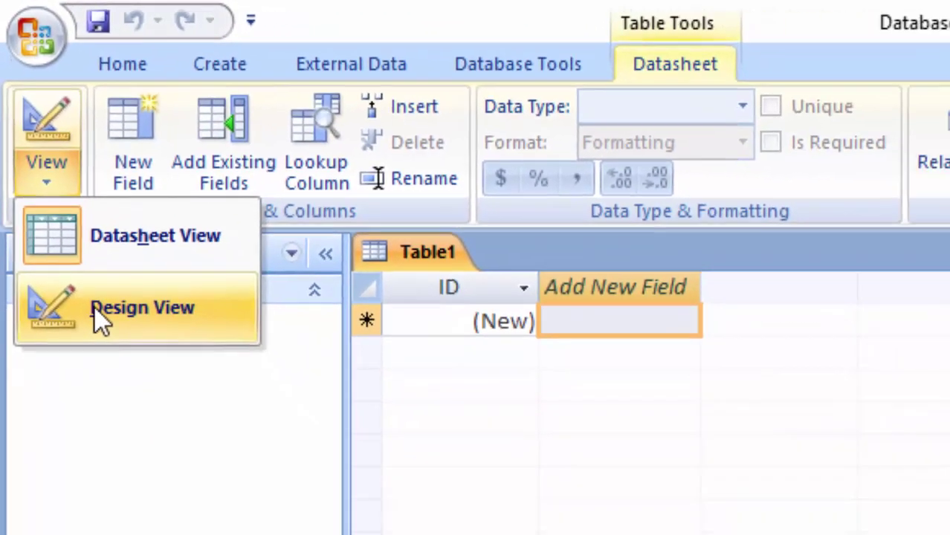
# Save Table1 as Q1 in Design view and add a Name field, keeping the reserved word
pyautogui.click(94, 311)
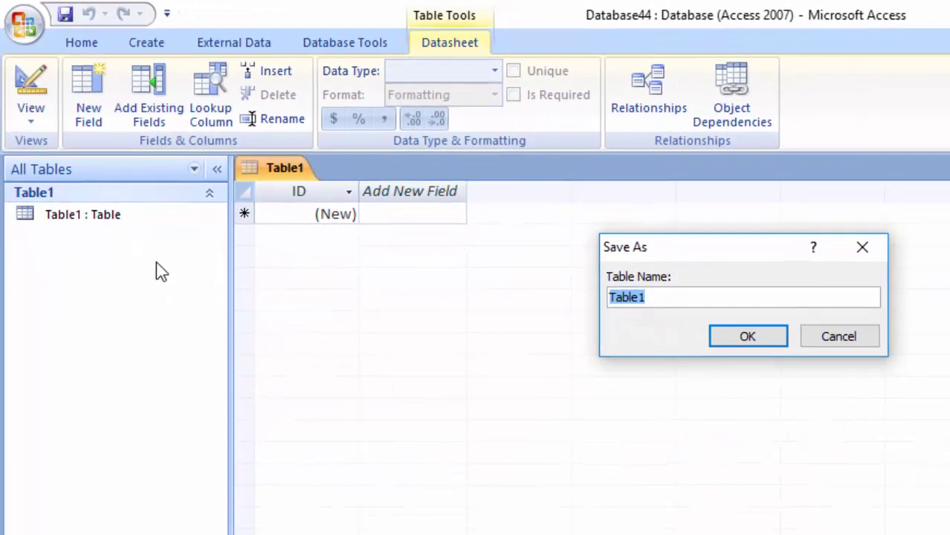
pyautogui.press('BackSpace')
pyautogui.write('Q1')
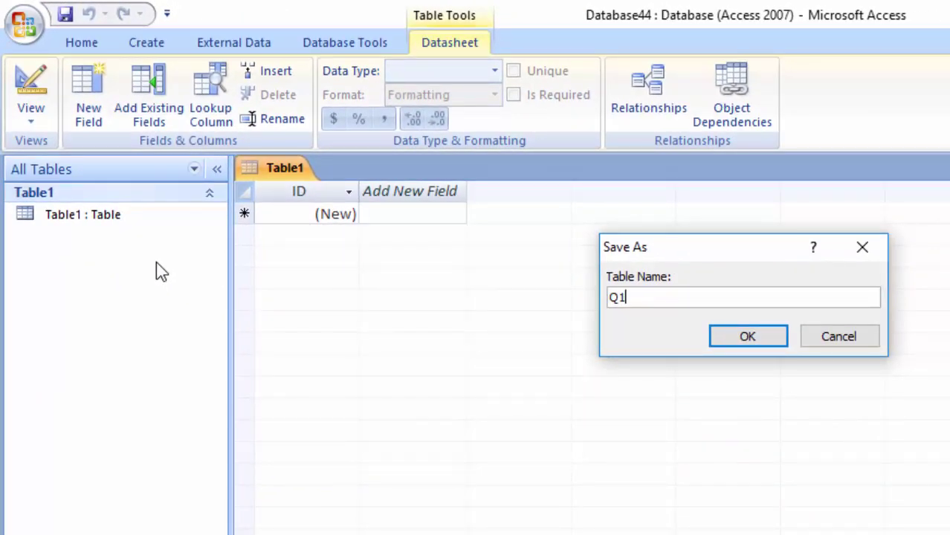
pyautogui.press('Return')
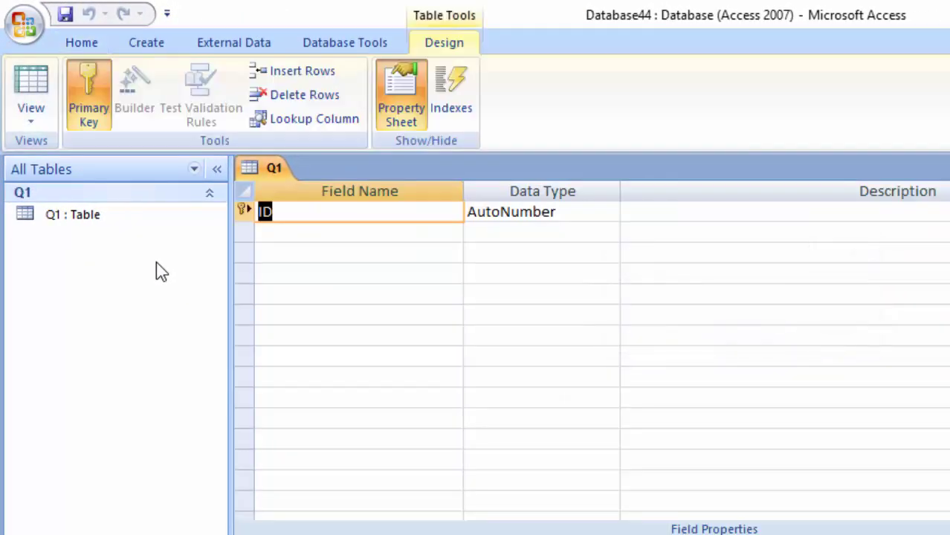
pyautogui.click(327, 229)
pyautogui.write('Na')
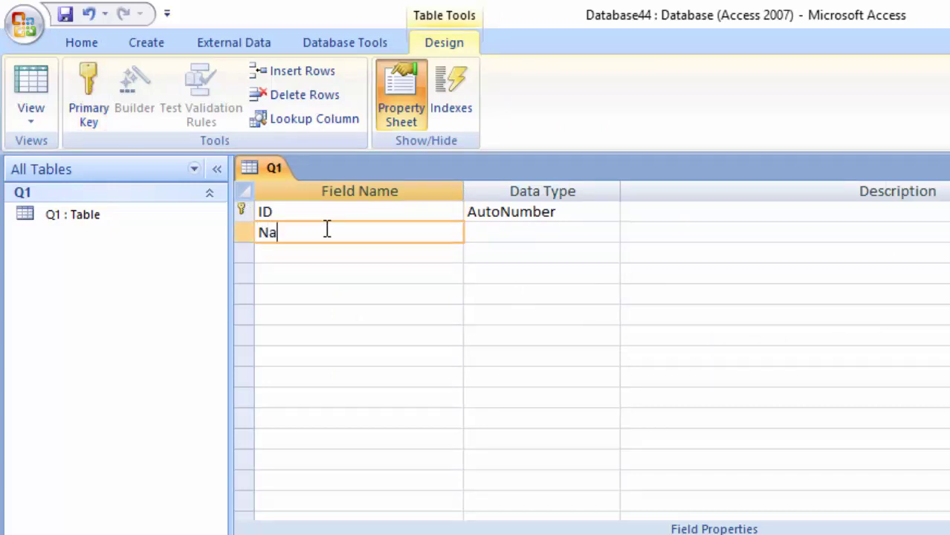
pyautogui.write('me')
pyautogui.press('Tab')
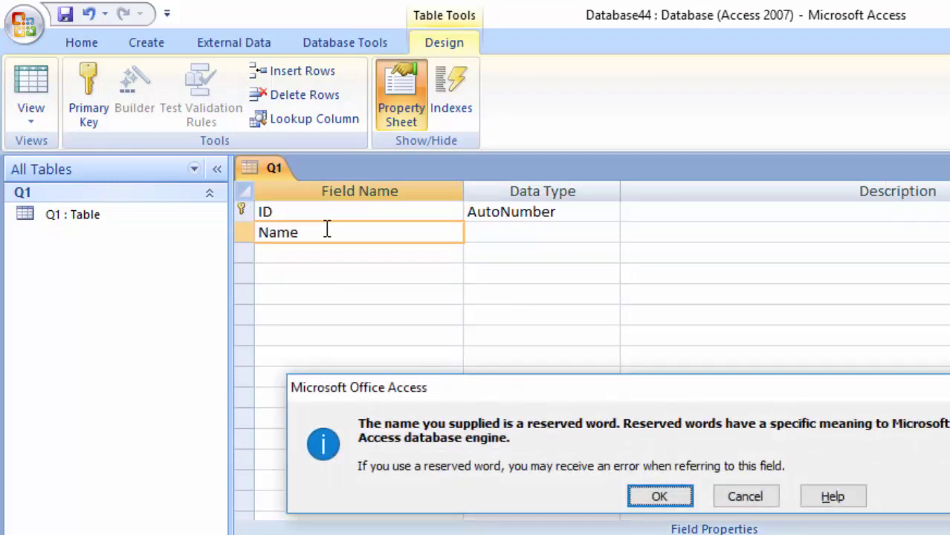
pyautogui.press('Return')
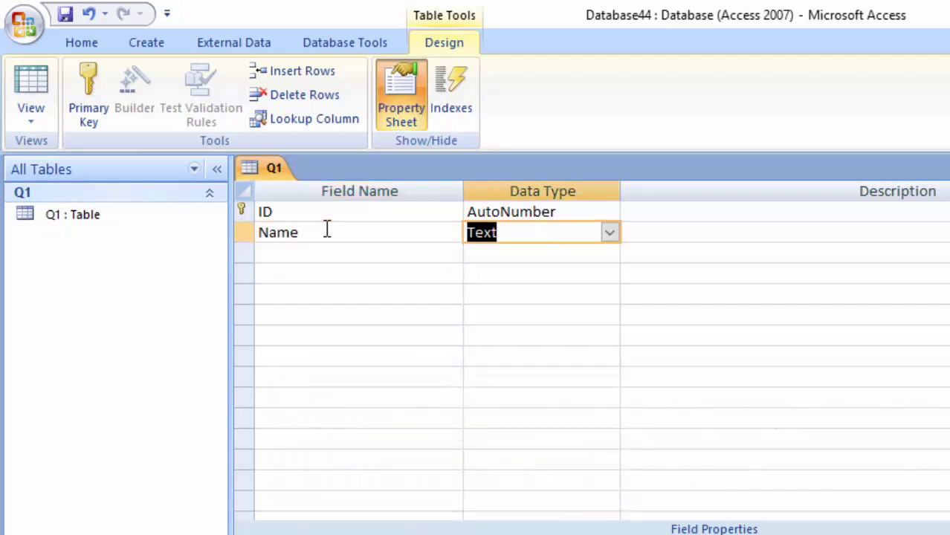
# Add Hindi, English and Total as Text fields
pyautogui.click(355, 253)
pyautogui.write('Hindi')
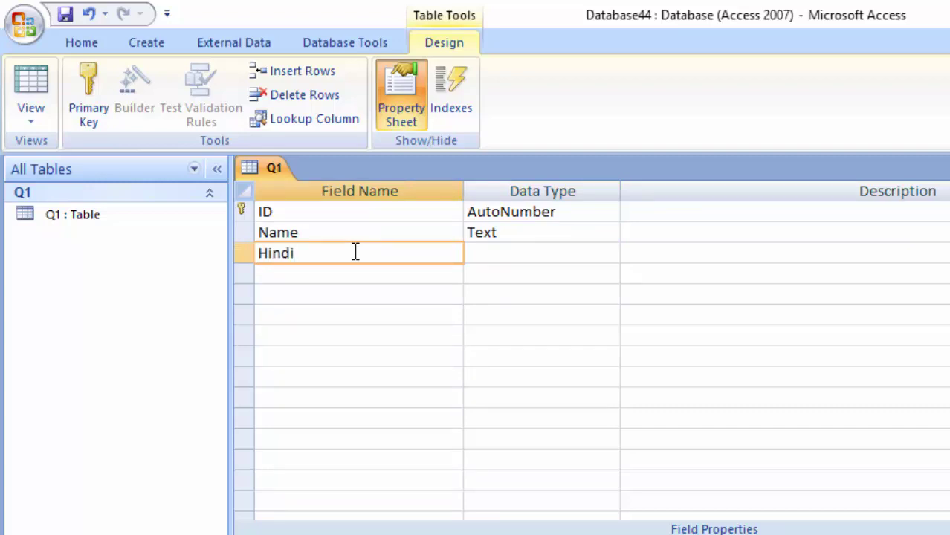
pyautogui.press('Tab')
pyautogui.press('Tab')
pyautogui.press('Tab')
pyautogui.write('English')
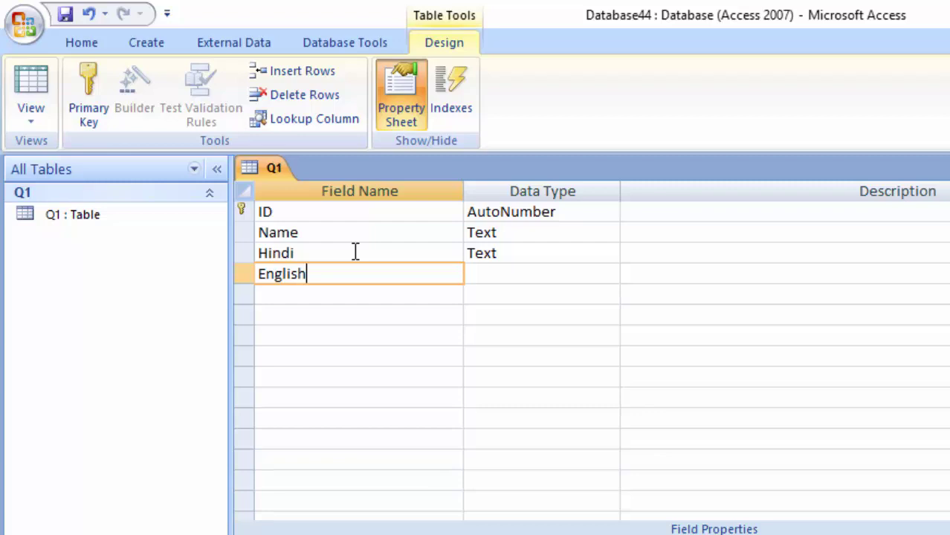
pyautogui.press('Tab')
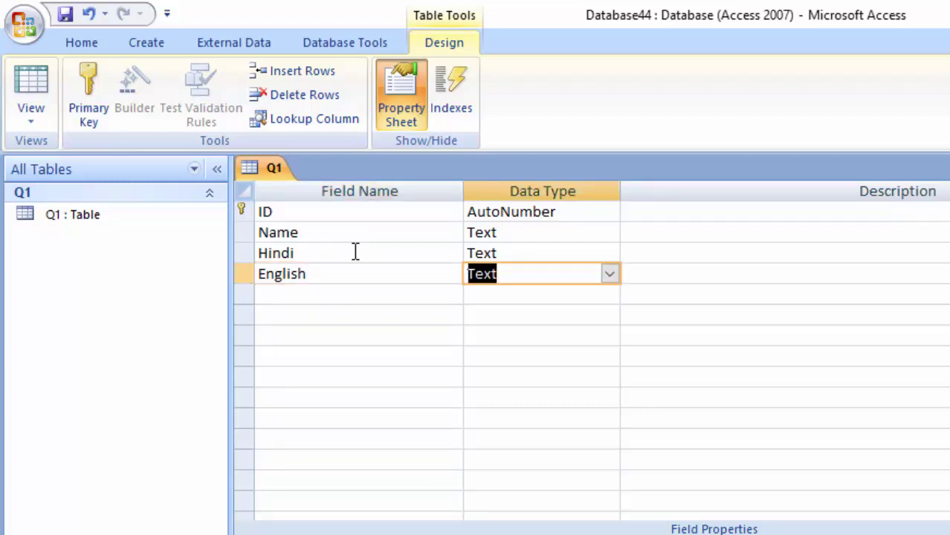
pyautogui.press('Tab')
pyautogui.press('Tab')
pyautogui.write('T')
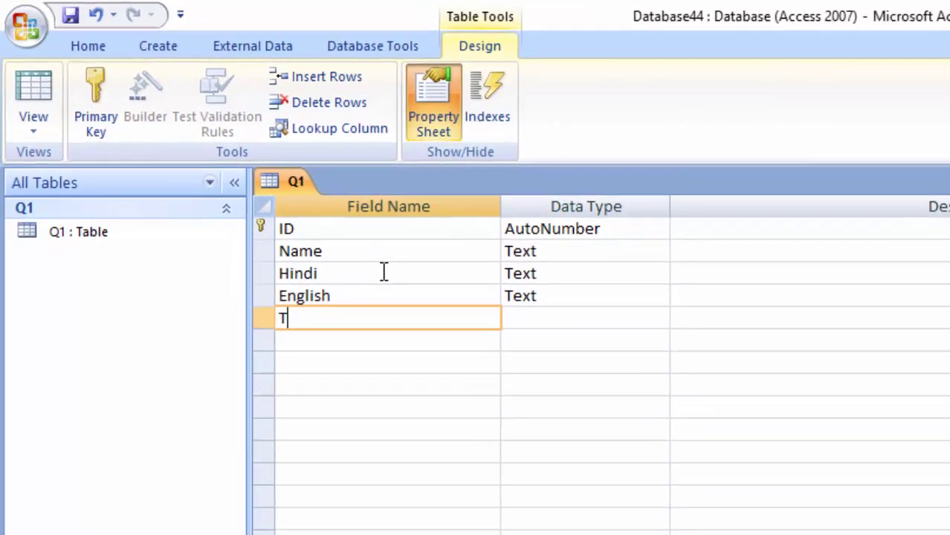
pyautogui.write('otal')
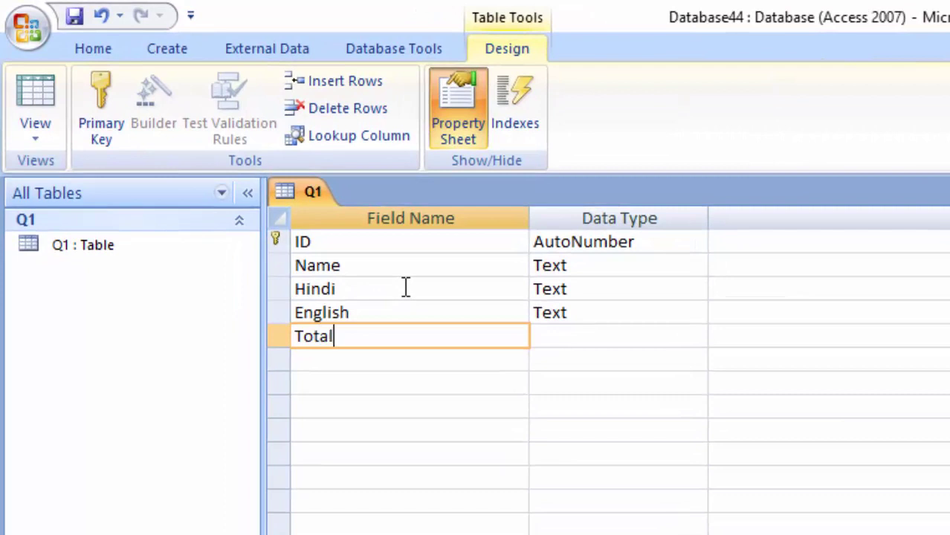
pyautogui.press('Tab')
pyautogui.press('Tab')
pyautogui.press('Tab')
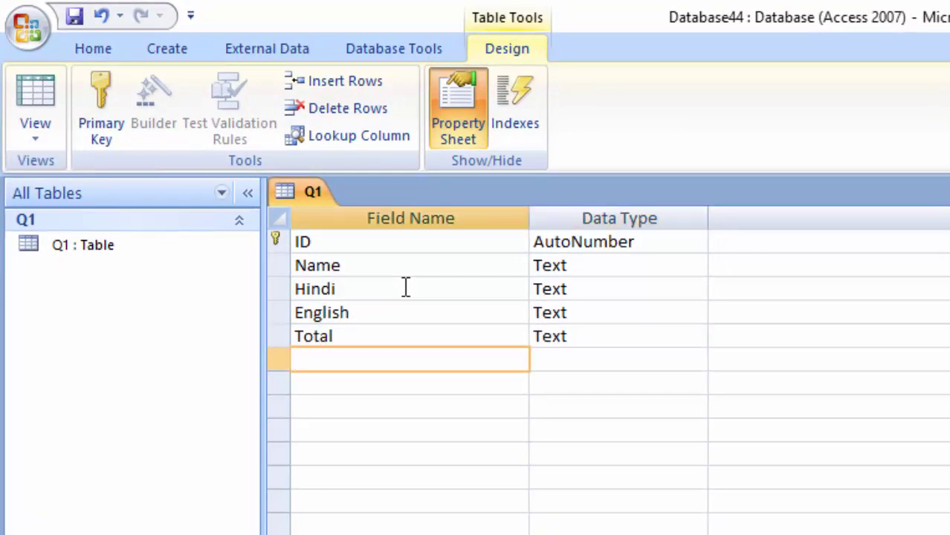
# Add Average, Grade 1 and Grade 2 as Text fields
pyautogui.write('Averag')
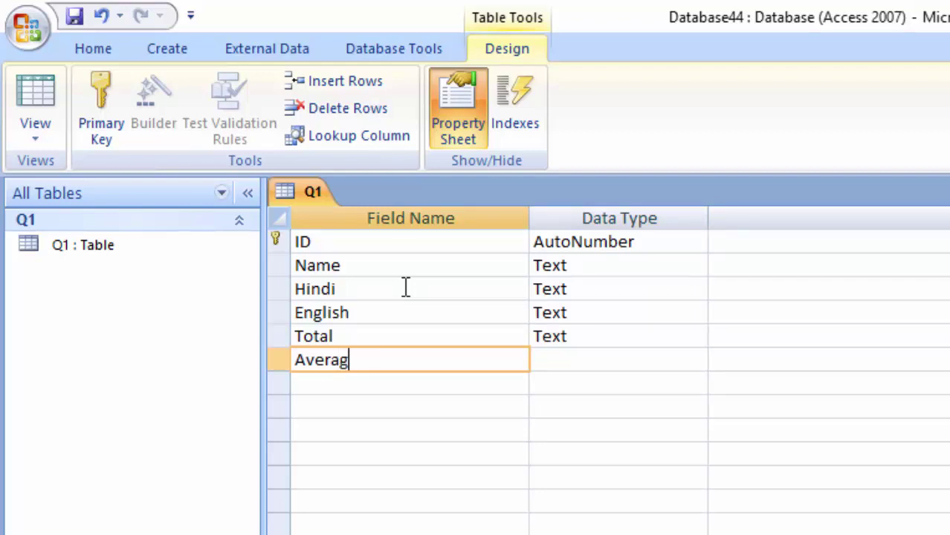
pyautogui.write('e')
pyautogui.press('Tab')
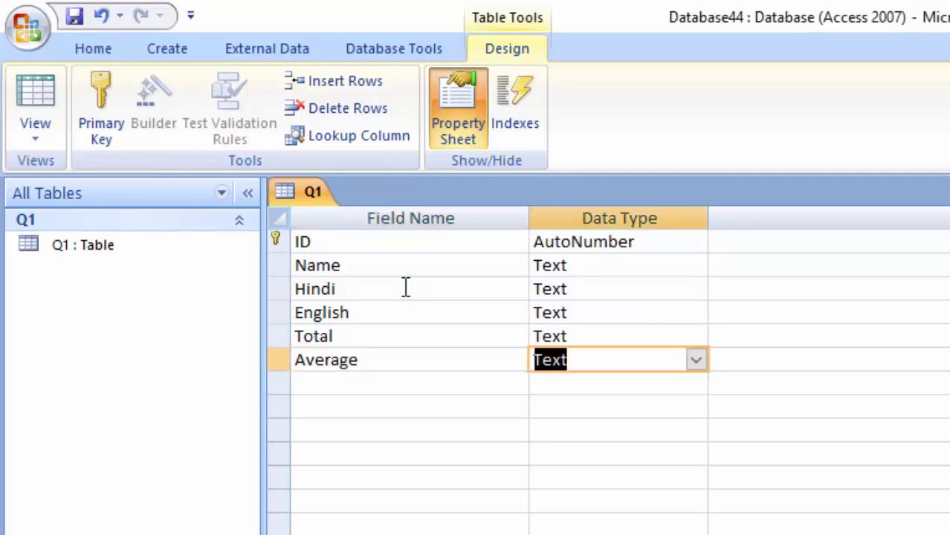
pyautogui.press('Tab')
pyautogui.press('Tab')
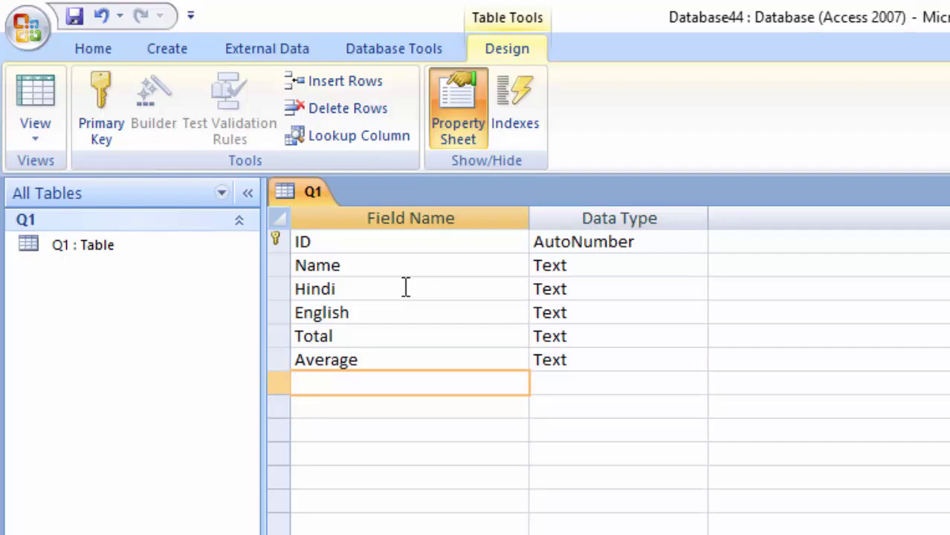
pyautogui.write('G')
pyautogui.write('rade 1')
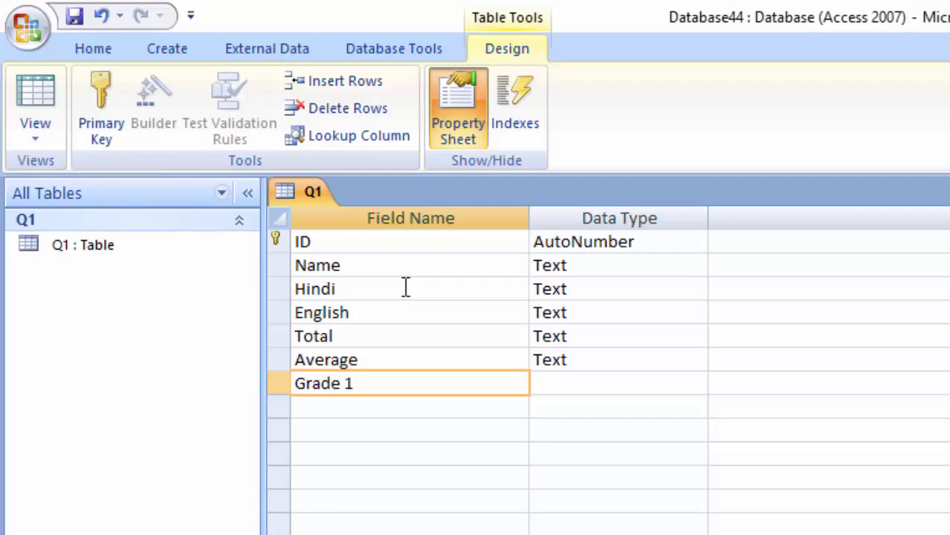
pyautogui.press('Return')
pyautogui.press('Return')
pyautogui.press('Return')
pyautogui.write('Gr')
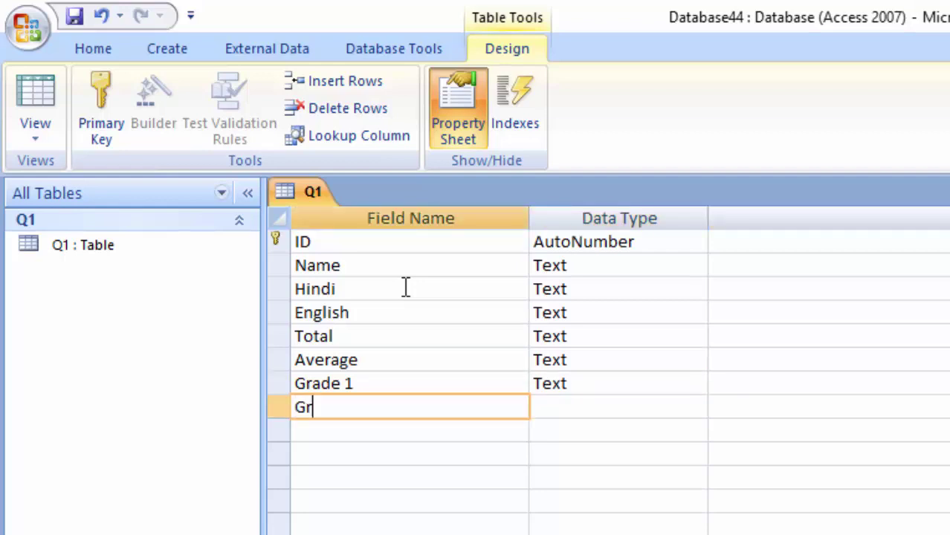
pyautogui.write('ade ')
pyautogui.write('2')
pyautogui.press('Return')
pyautogui.press('Return')
pyautogui.press('Return')
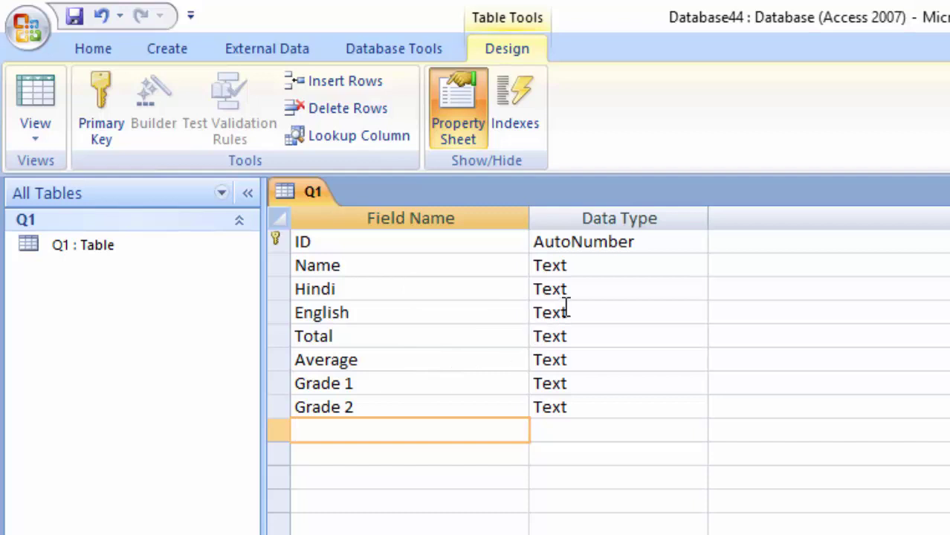
# Change the Hindi, English and Total fields to the Number data type
pyautogui.click(632, 289)
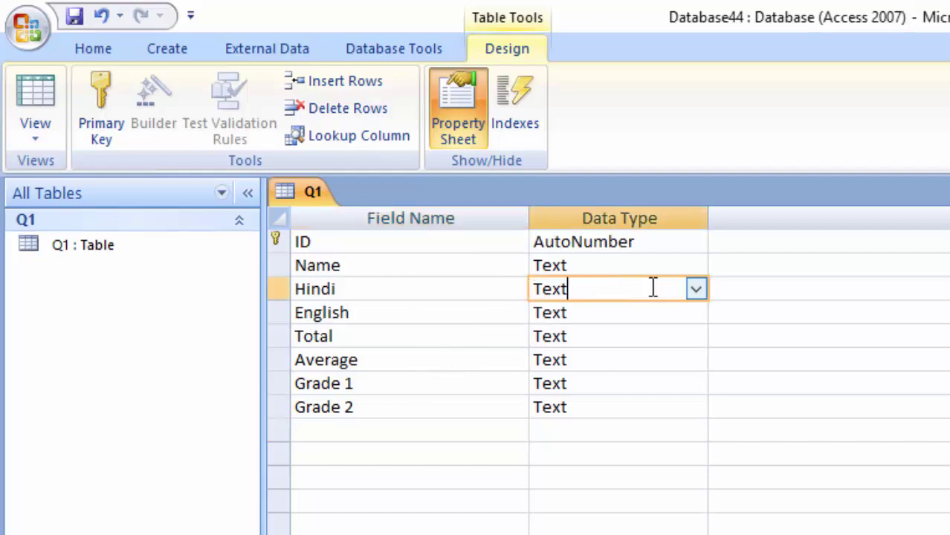
pyautogui.click(696, 291)
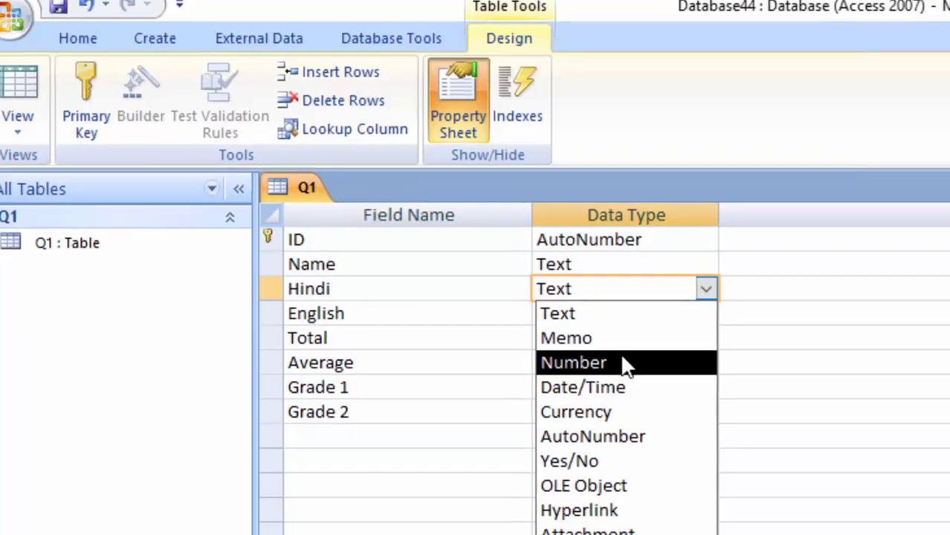
pyautogui.click(617, 360)
pyautogui.click(632, 310)
pyautogui.click(848, 325)
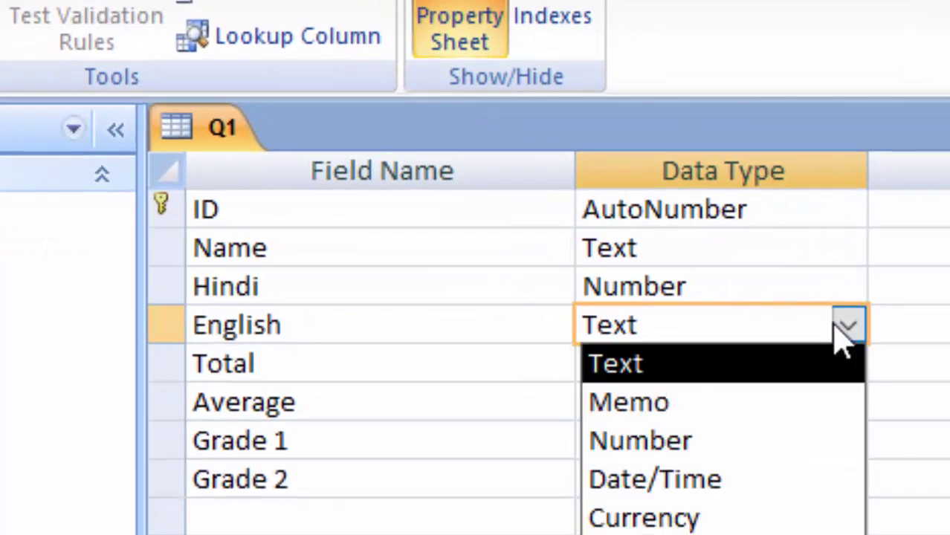
pyautogui.click(725, 446)
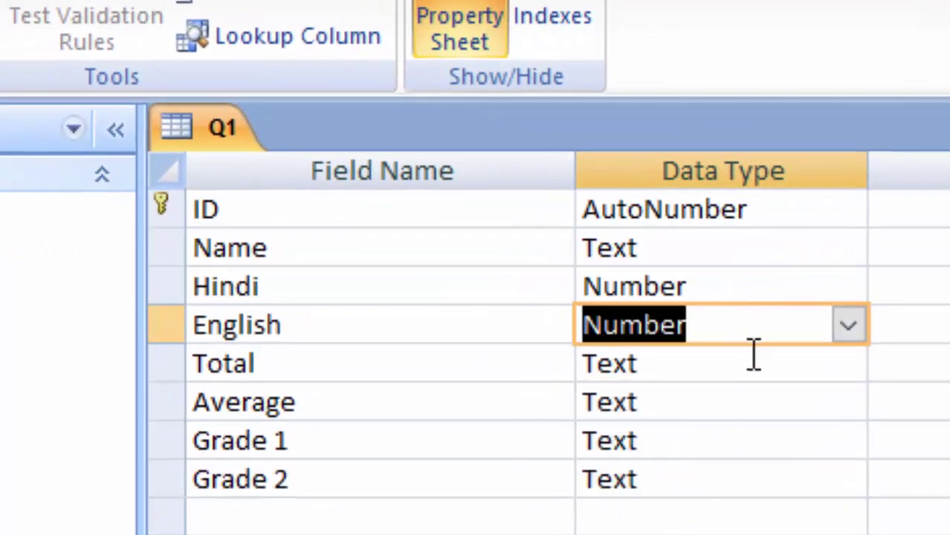
pyautogui.click(762, 363)
pyautogui.click(848, 365)
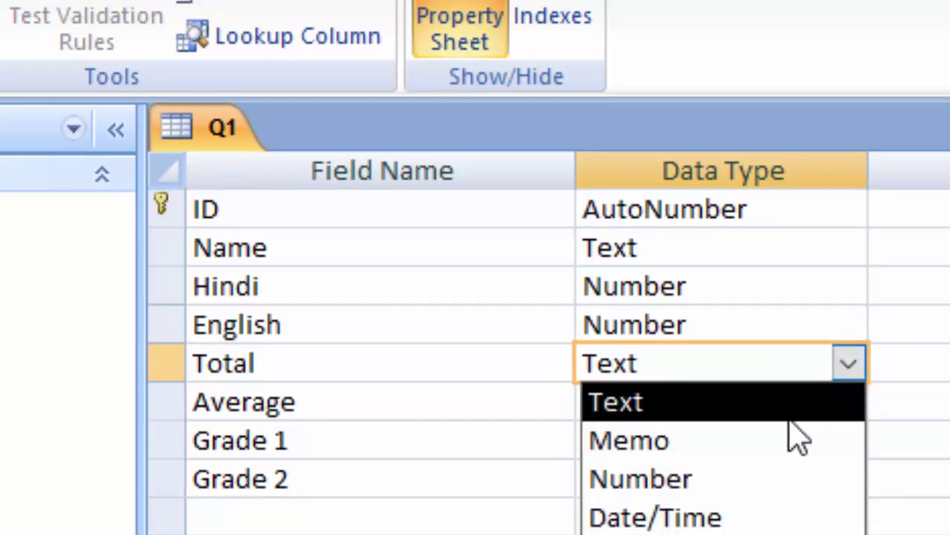
pyautogui.click(733, 491)
# Make Average, Grade 1 and Grade 2 Number fields, then save Q1 and view its datasheet
pyautogui.click(753, 401)
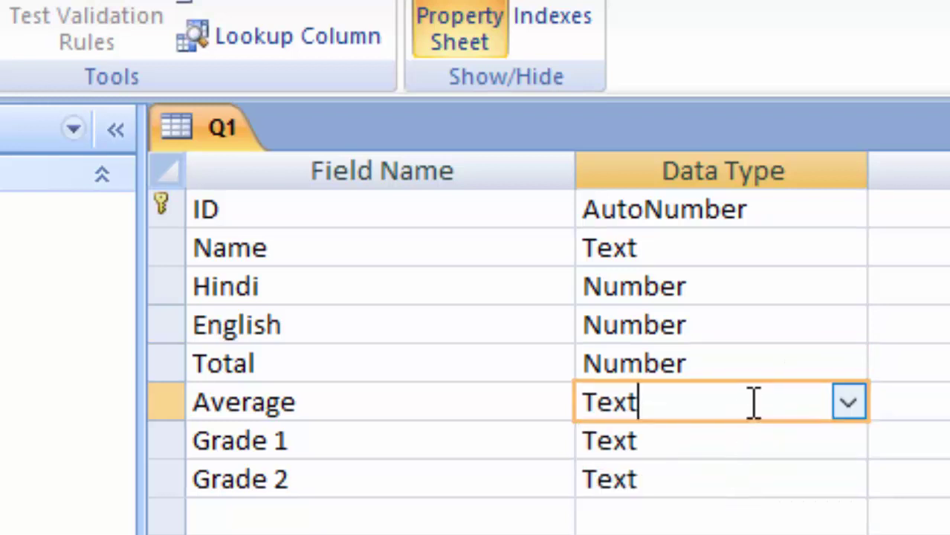
pyautogui.click(849, 402)
pyautogui.click(746, 517)
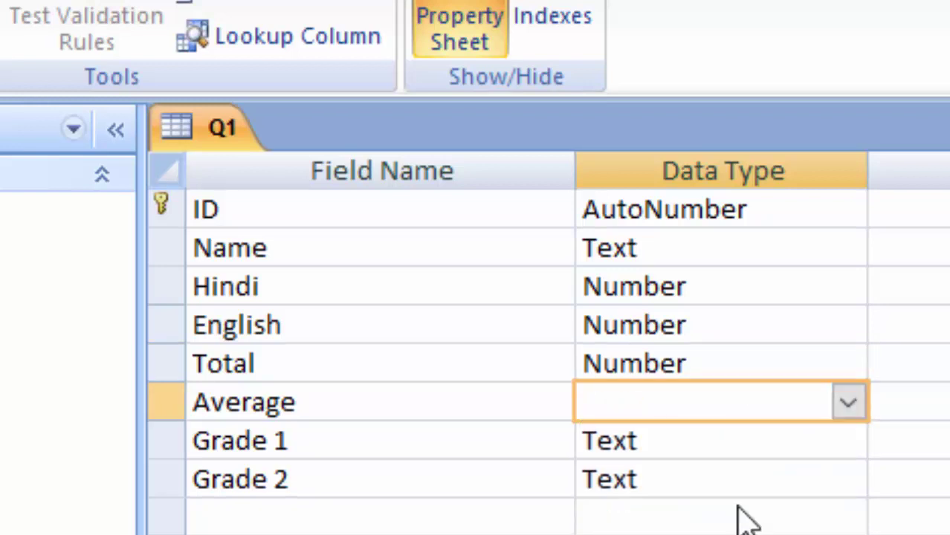
pyautogui.click(814, 441)
pyautogui.click(819, 404)
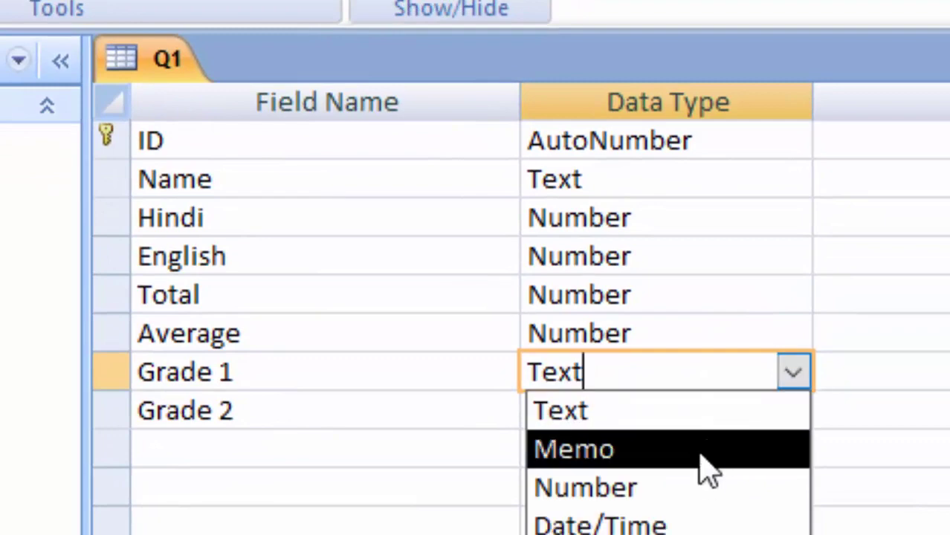
pyautogui.click(721, 519)
pyautogui.click(700, 410)
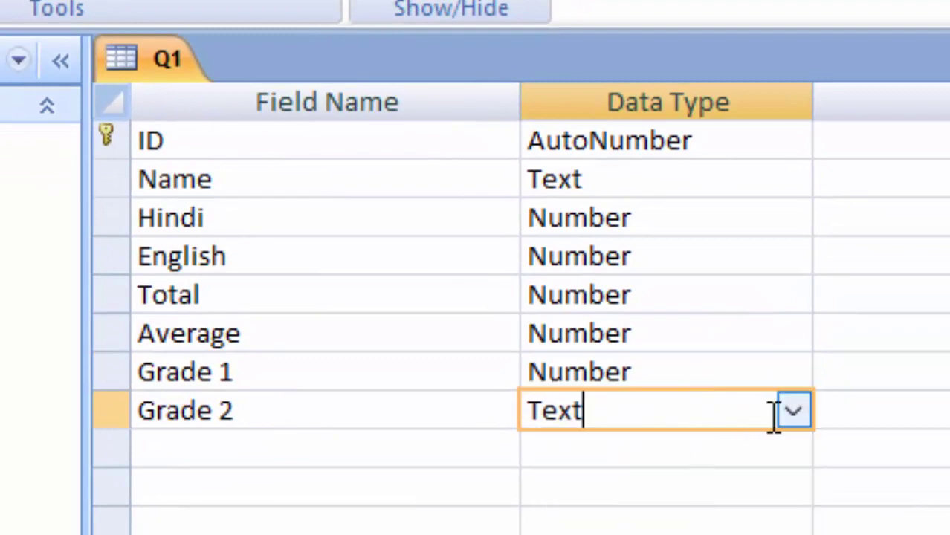
pyautogui.click(793, 414)
pyautogui.click(697, 522)
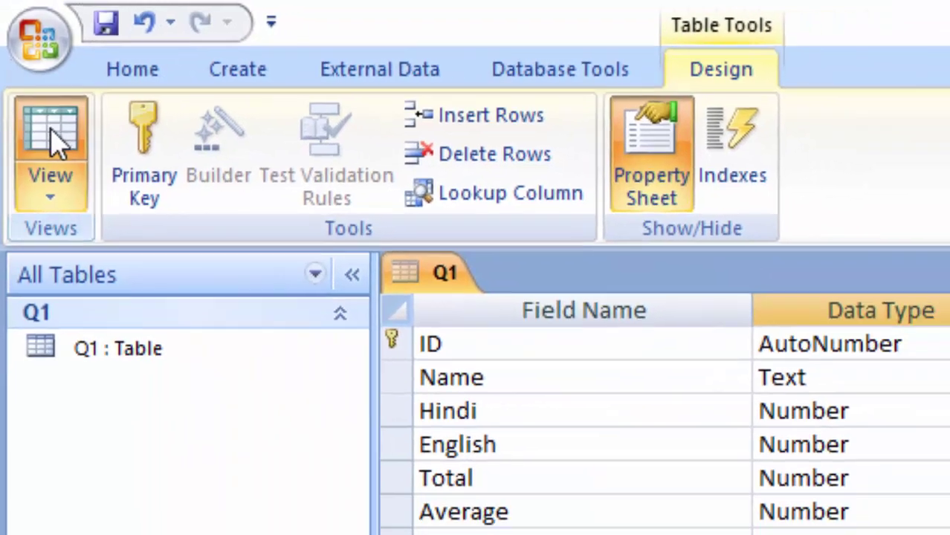
pyautogui.click(56, 142)
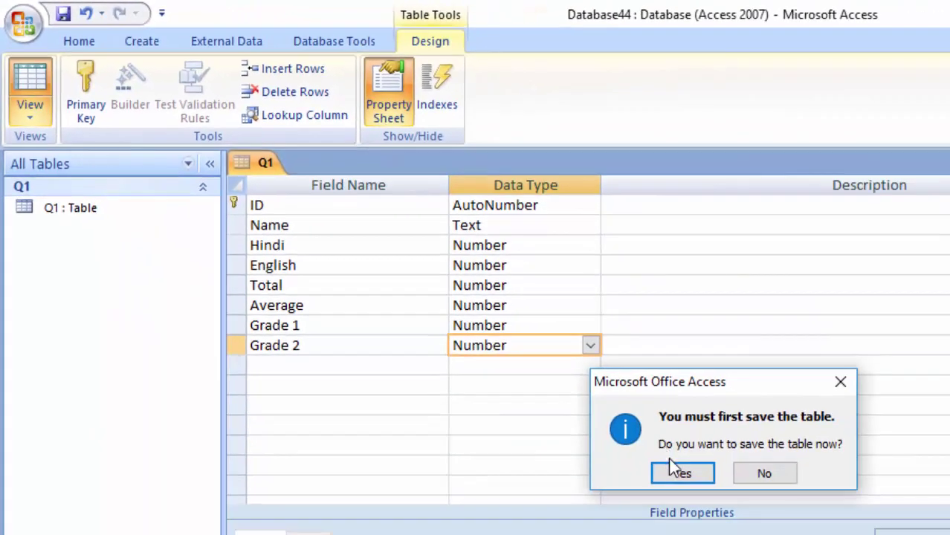
pyautogui.click(672, 475)
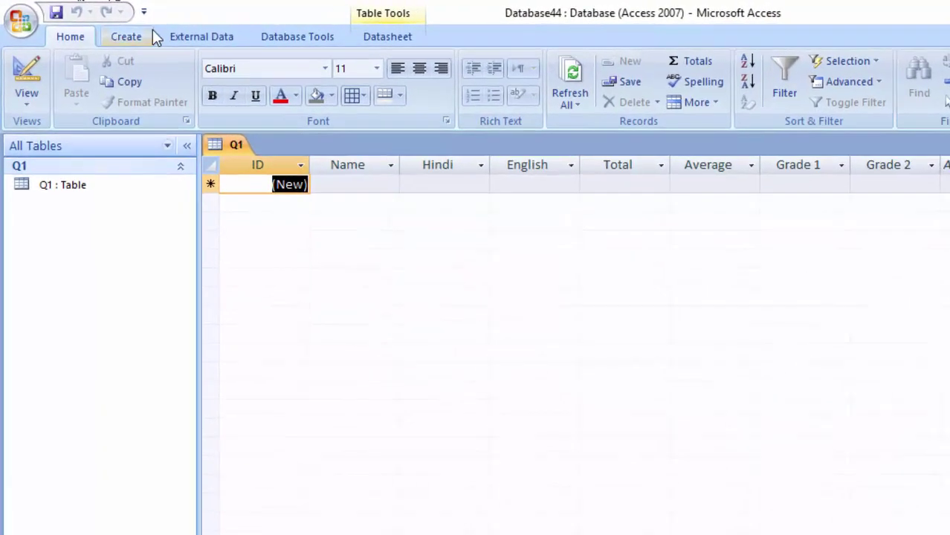
# Start a new query in Design view using table Q1
pyautogui.click(122, 34)
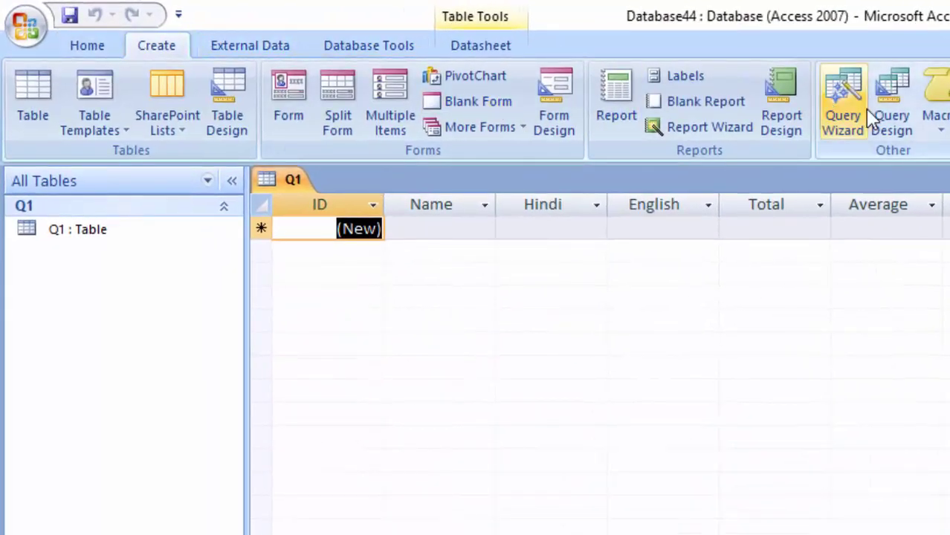
pyautogui.click(883, 112)
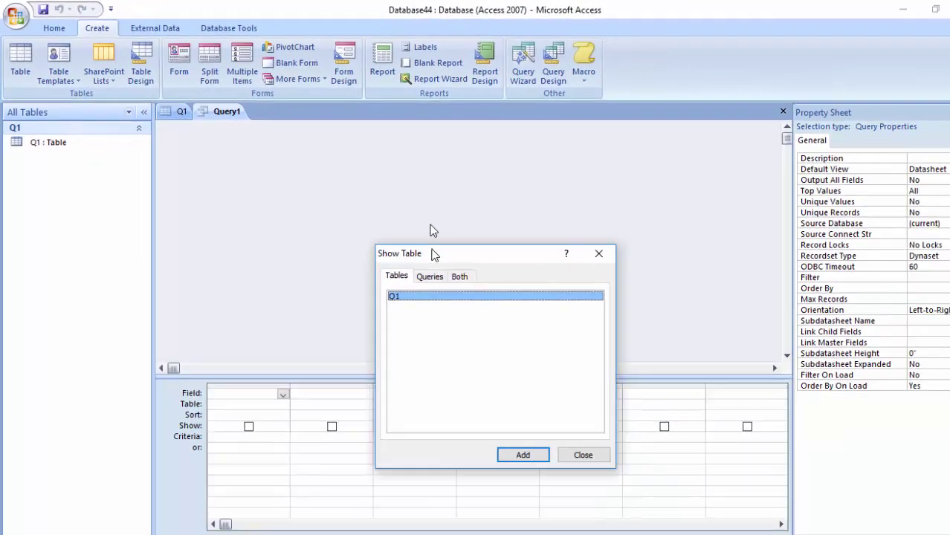
pyautogui.moveTo(546, 429); pyautogui.dragTo(512, 282)
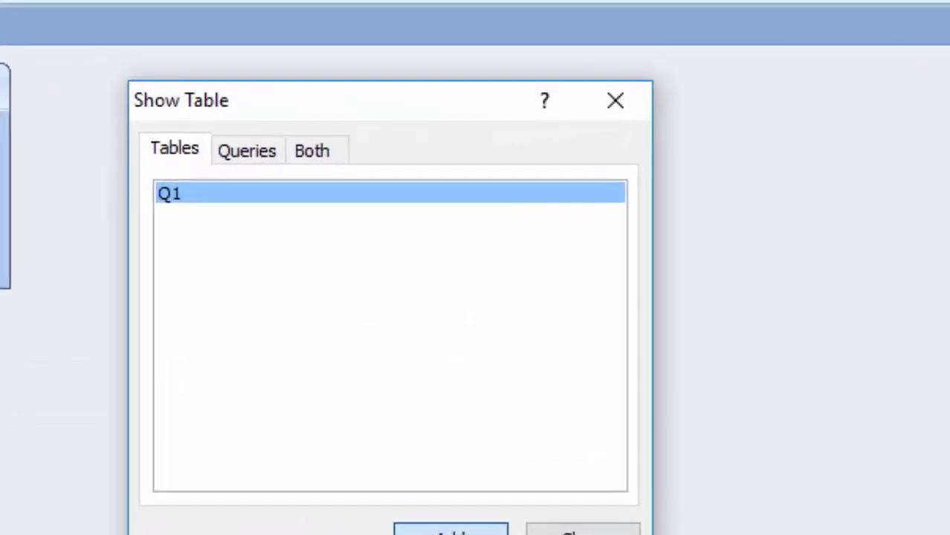
pyautogui.click(639, 525)
pyautogui.click(745, 525)
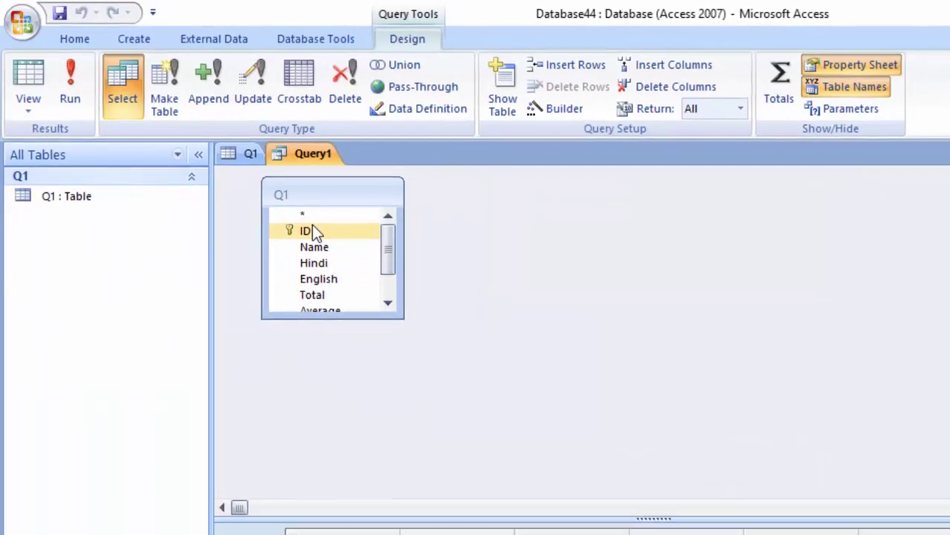
# Add the ID, Name, Hindi, English and Total fields to the query grid
pyautogui.doubleClick(312, 232)
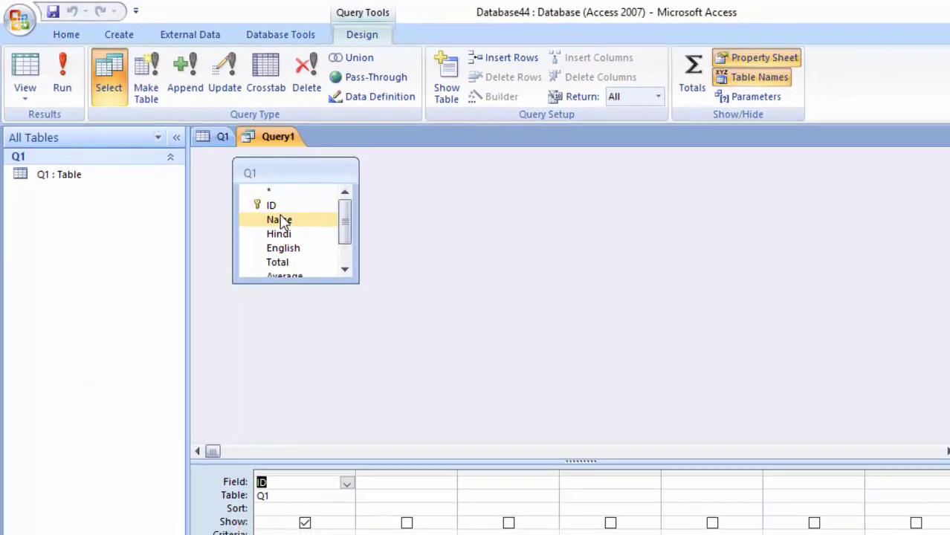
pyautogui.doubleClick(311, 247)
pyautogui.doubleClick(287, 235)
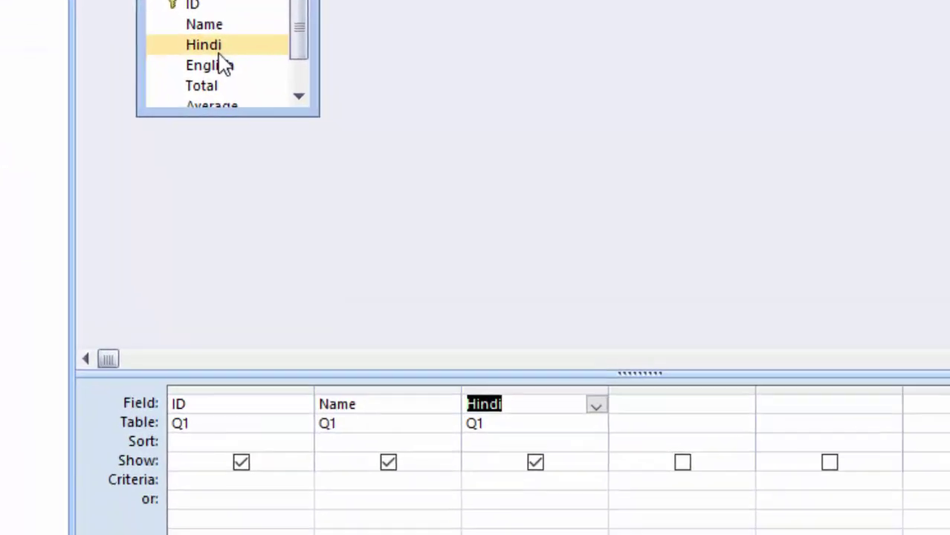
pyautogui.doubleClick(286, 250)
pyautogui.doubleClick(165, 52)
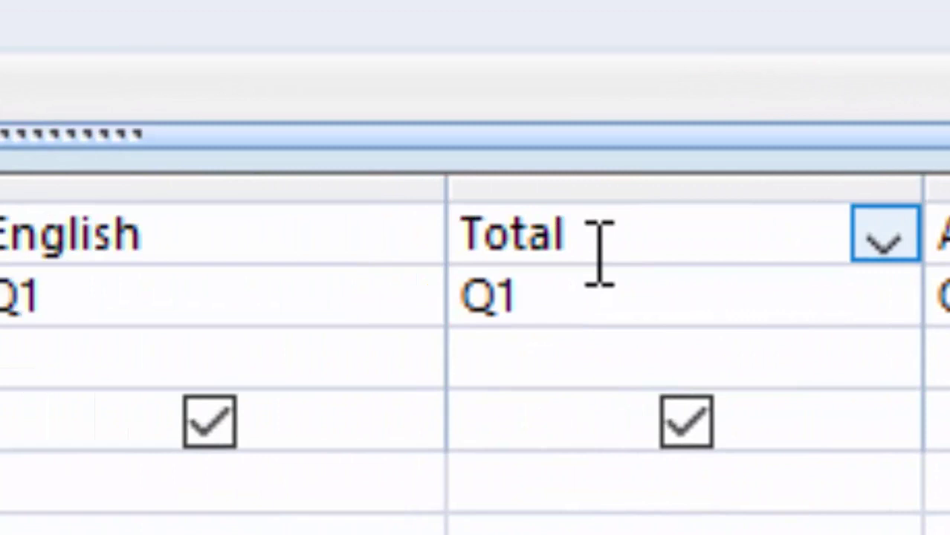
# Change the Total column to the expression Total: [Hindi]+[English]
pyautogui.click(599, 249)
pyautogui.write(':[')
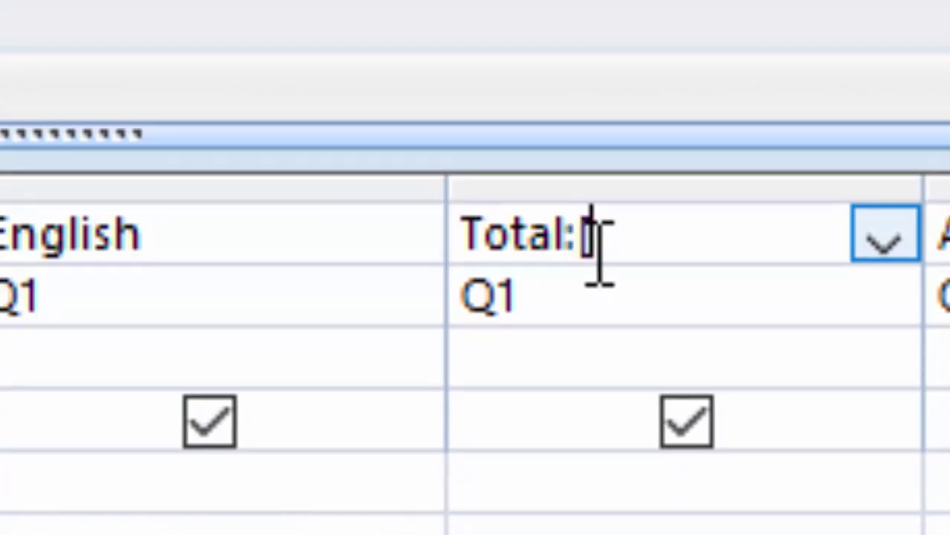
pyautogui.write('Hind')
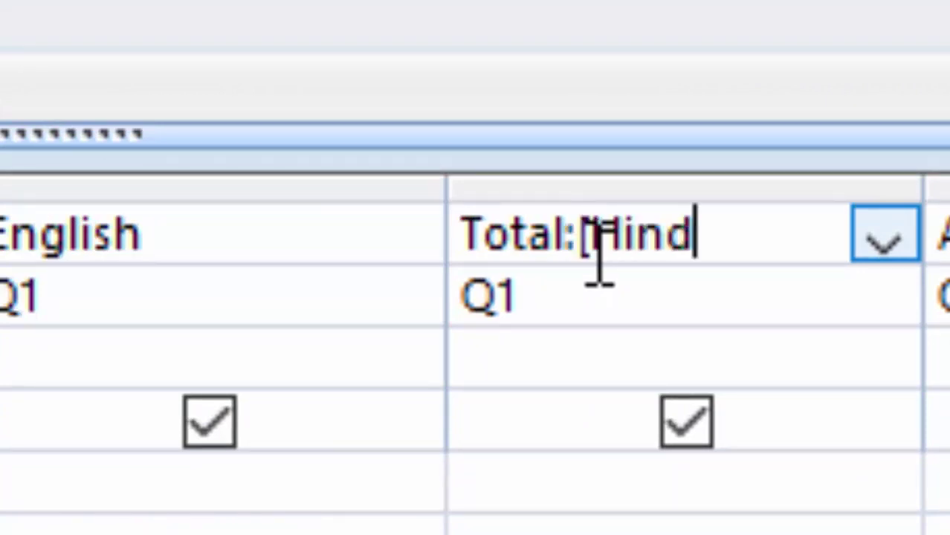
pyautogui.write('i')
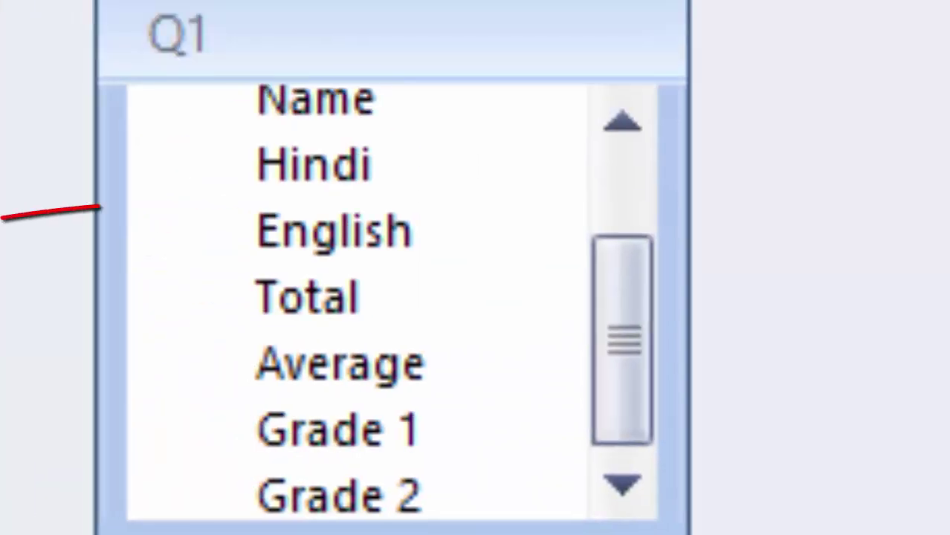
pyautogui.write(']+[Eng')
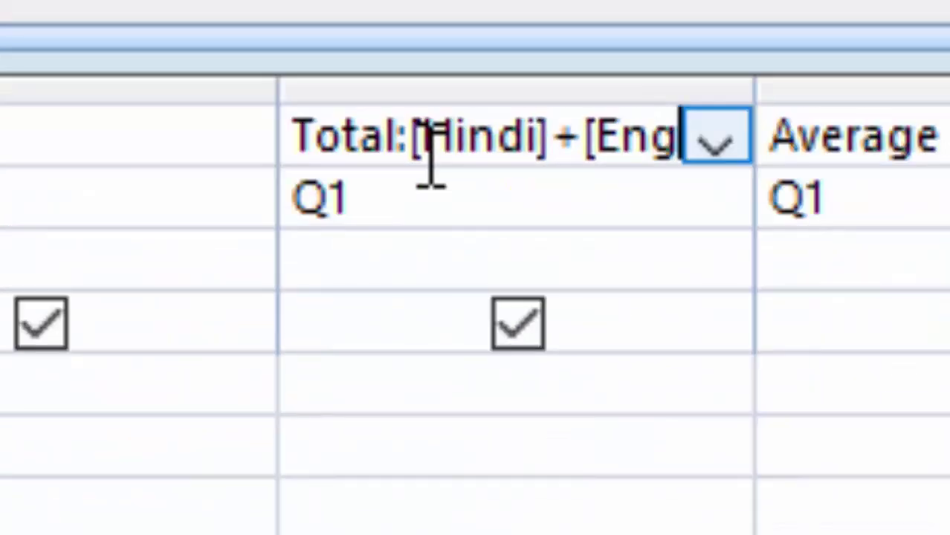
pyautogui.write('lish]')
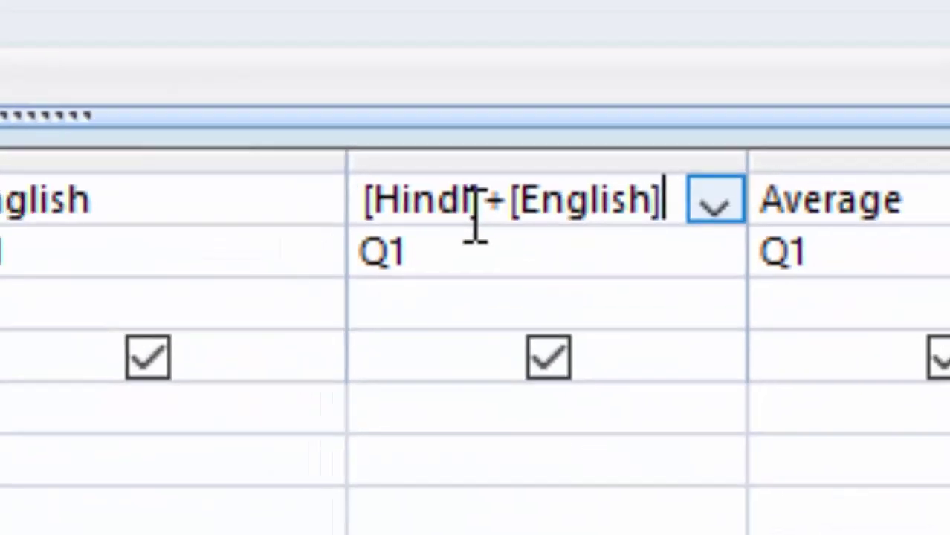
pyautogui.click(774, 451)
# Enter Average: [Total]/2 for the Average column using the Zoom box
pyautogui.write(':')
pyautogui.rightClick(774, 453)
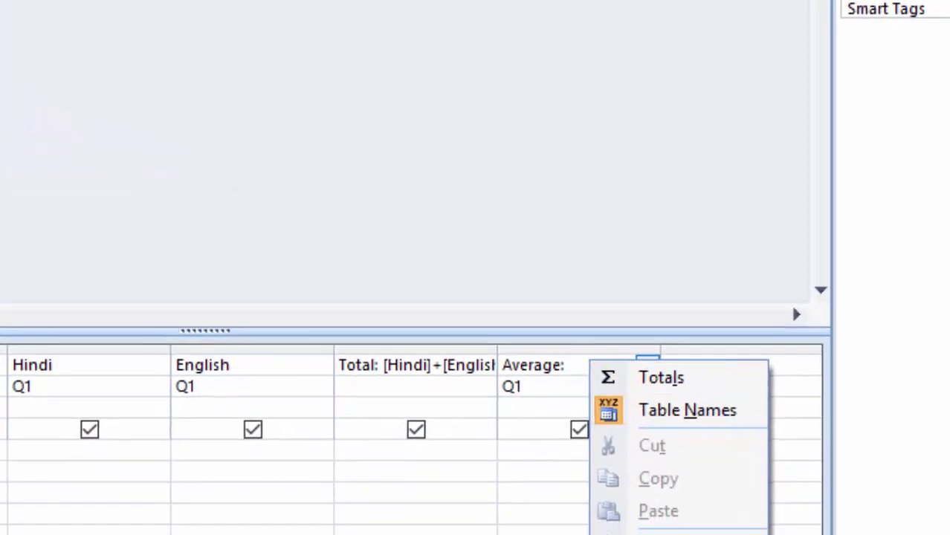
pyautogui.click(574, 509)
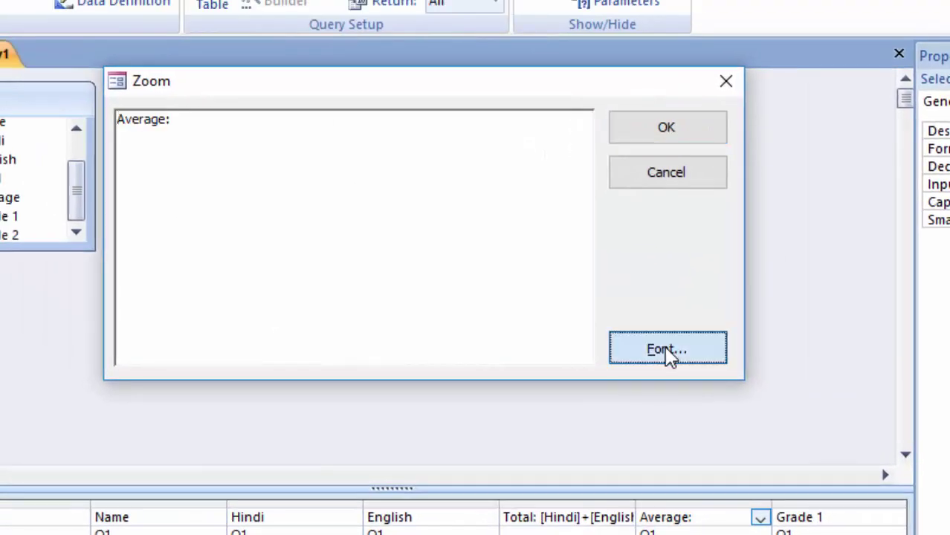
pyautogui.write('[')
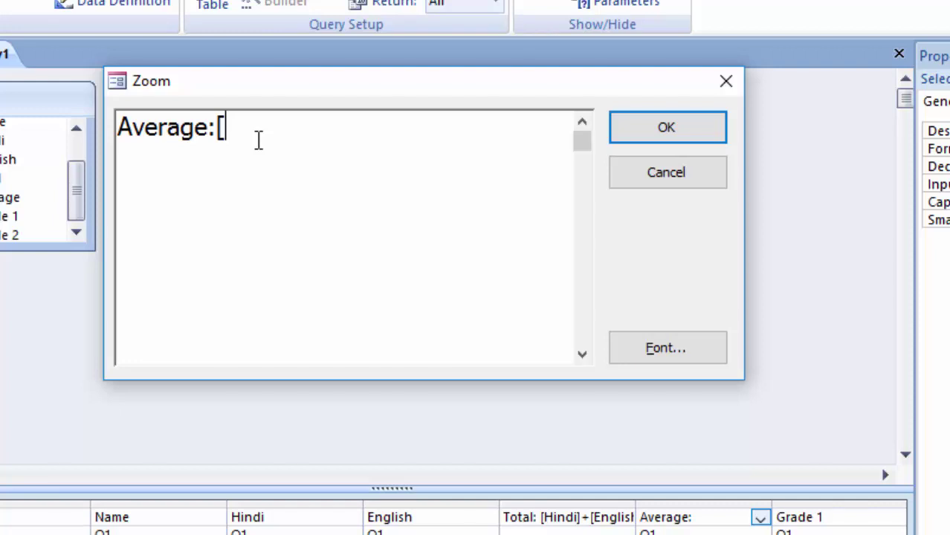
pyautogui.write('Tot')
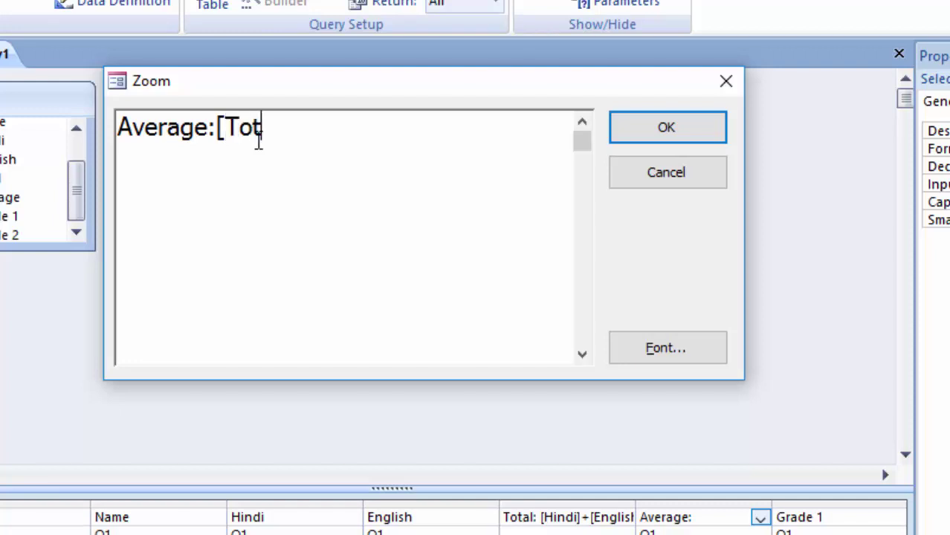
pyautogui.write('al')
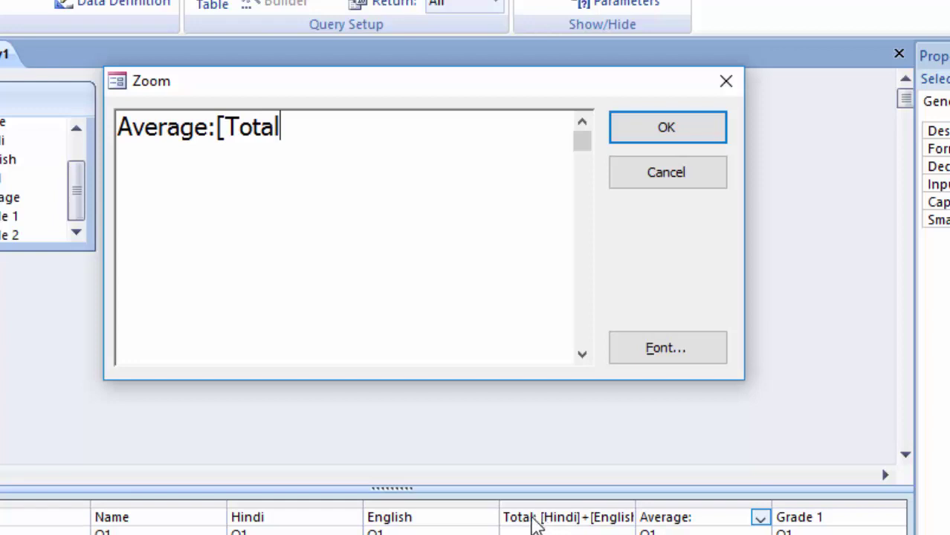
pyautogui.write(']/')
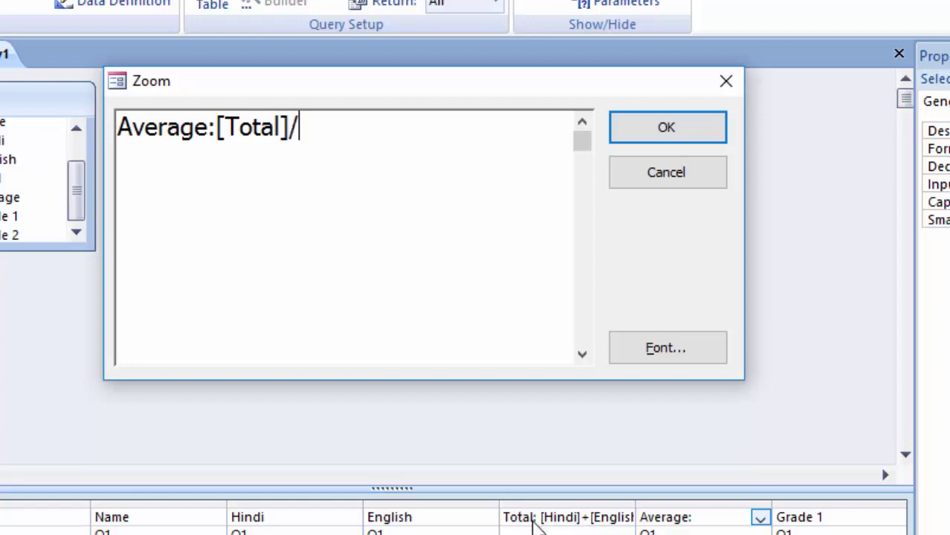
pyautogui.write('2')
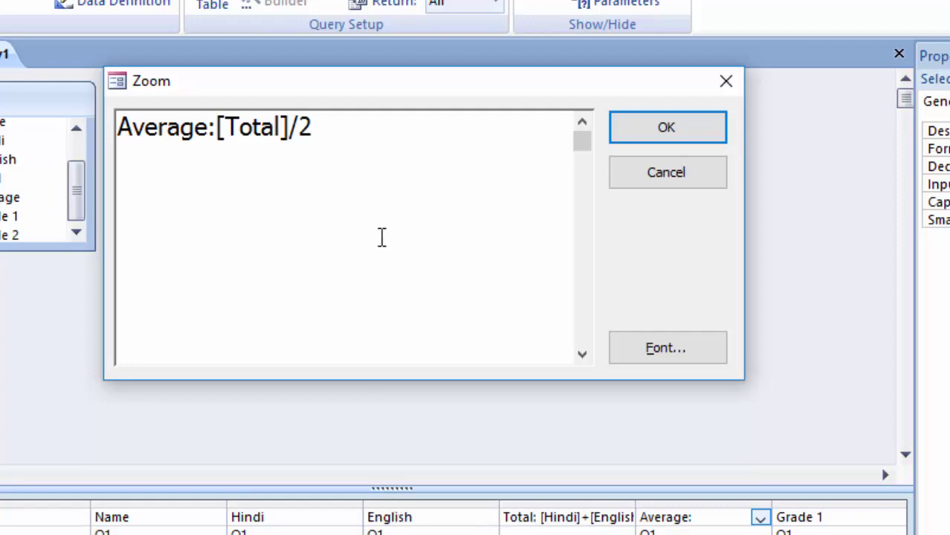
pyautogui.click(637, 131)
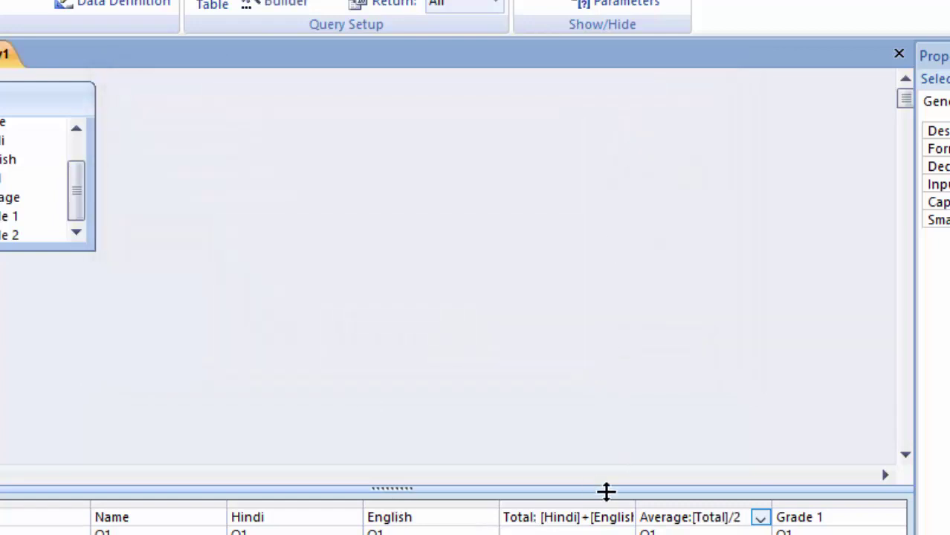
# In Grade 1's Zoom box, begin iif([Average]>=85,"S", followed by a nested iif
pyautogui.click(785, 518)
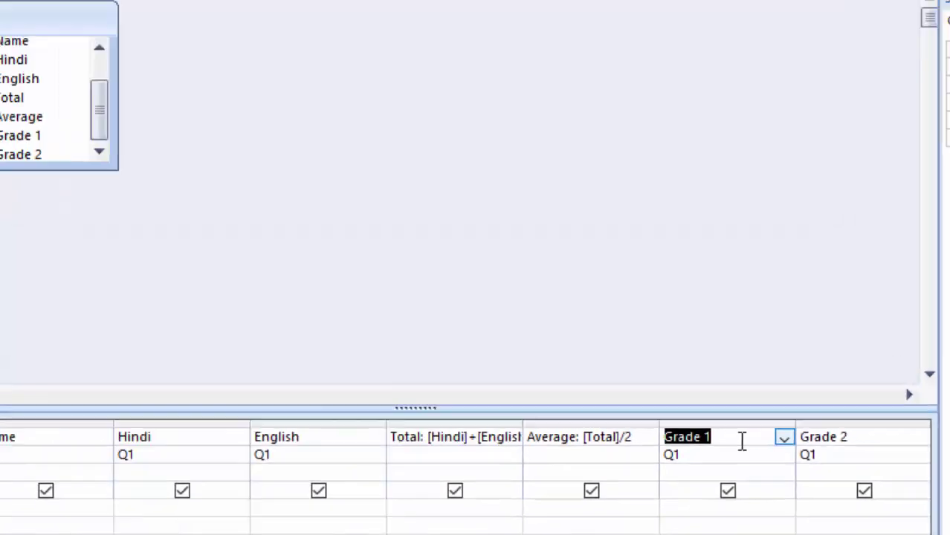
pyautogui.click(741, 442)
pyautogui.write(':')
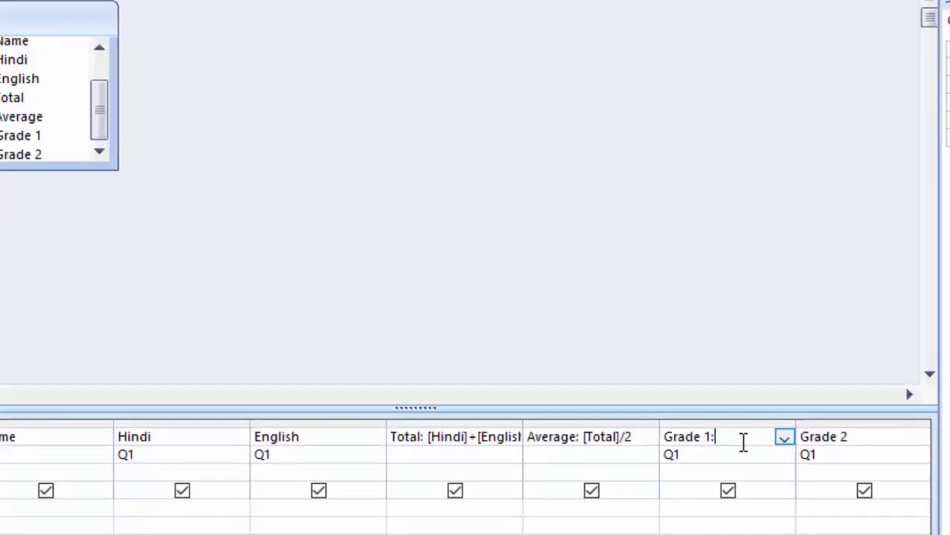
pyautogui.hotkey('shift', 'F2')
pyautogui.click(375, 69)
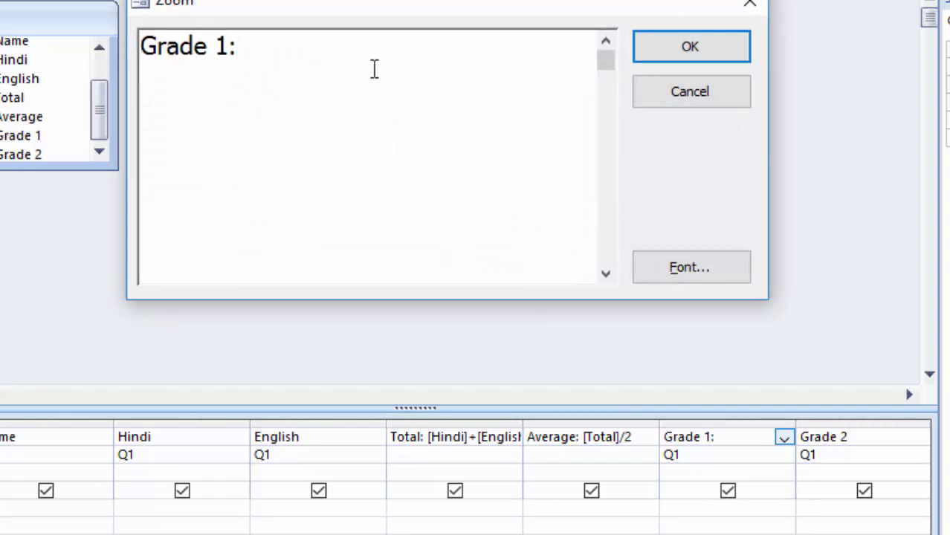
pyautogui.write('iif(')
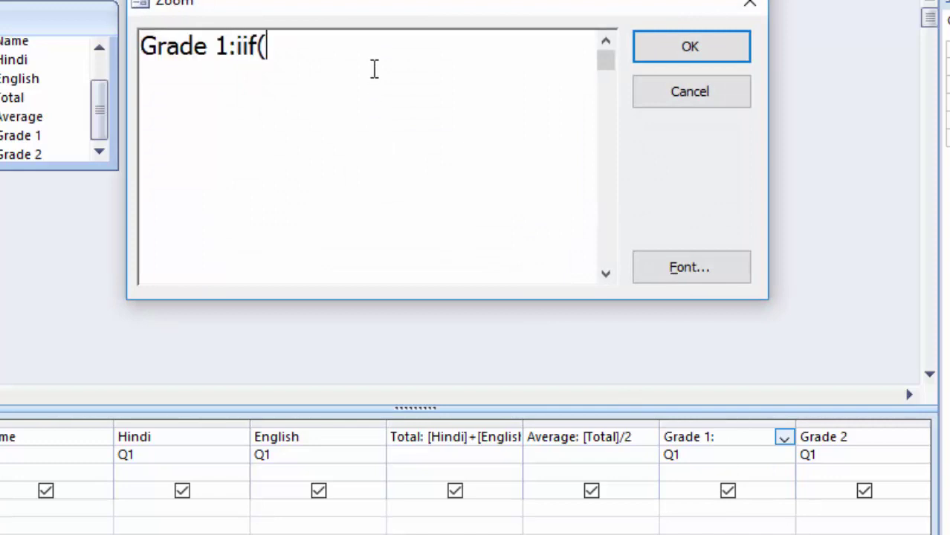
pyautogui.write('[')
pyautogui.write('Aver')
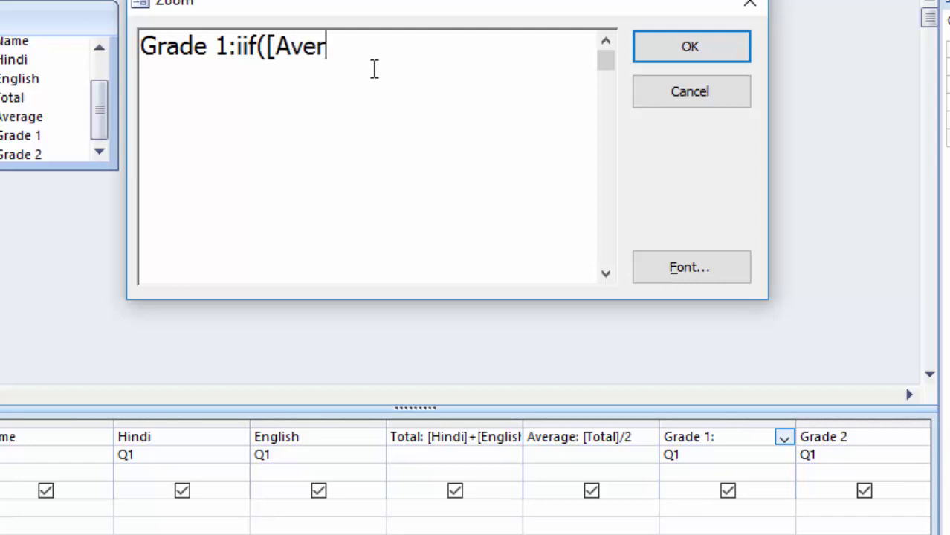
pyautogui.write('ageg>=')
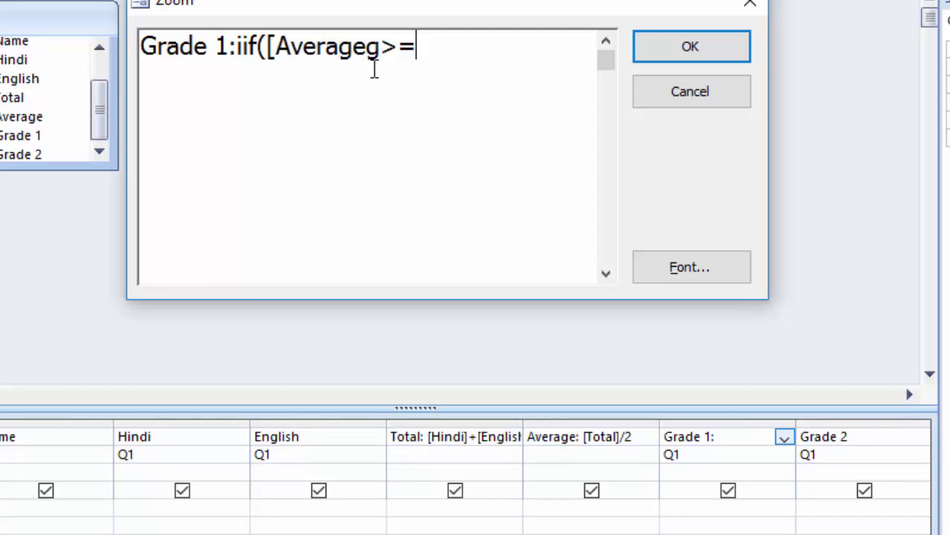
pyautogui.write('85,"S",')
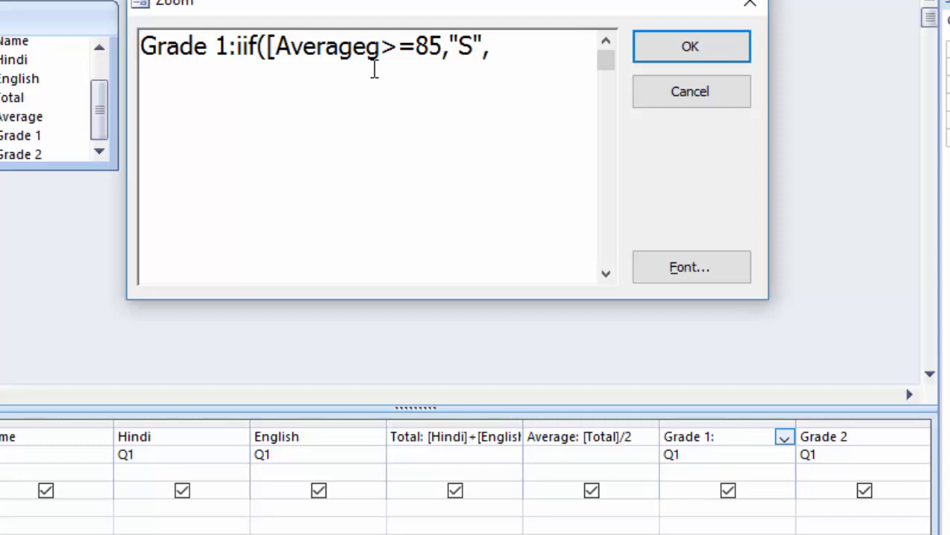
pyautogui.write('iif')
pyautogui.write('gggggg')
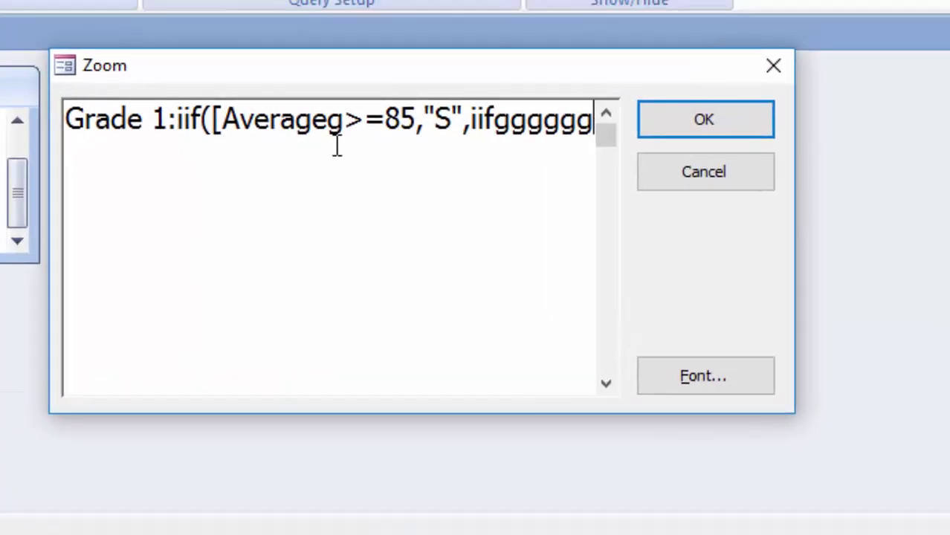
# Add nested iifs: A for >=75, B >=65, C >=55, D >=50, else "Failed"
pyautogui.press('BackSpace')
pyautogui.press('BackSpace')
pyautogui.press('BackSpace')
pyautogui.press('BackSpace')
pyautogui.press('BackSpace')
pyautogui.press('BackSpace')
pyautogui.press('BackSpace')
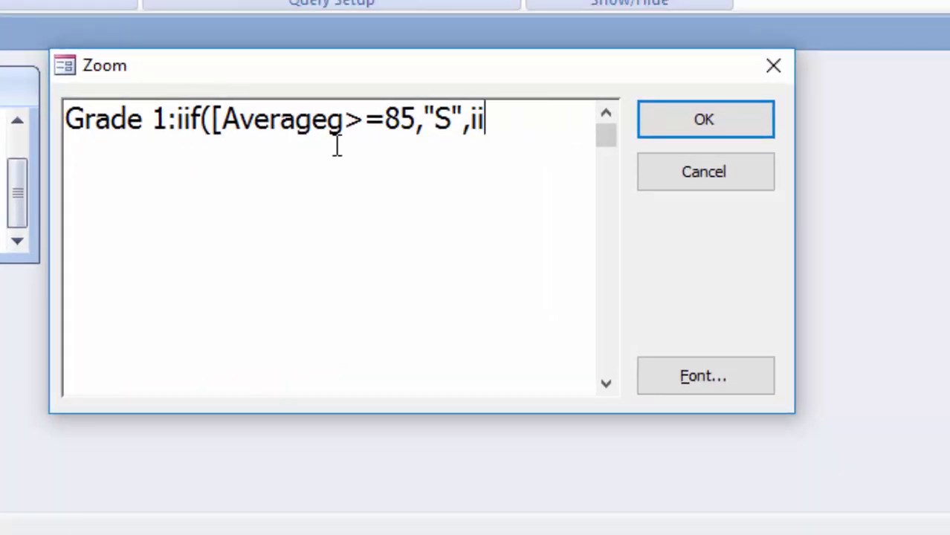
pyautogui.write('g')
pyautogui.press('BackSpace')
pyautogui.write('f')
pyautogui.write('([Average>=75,"A"')
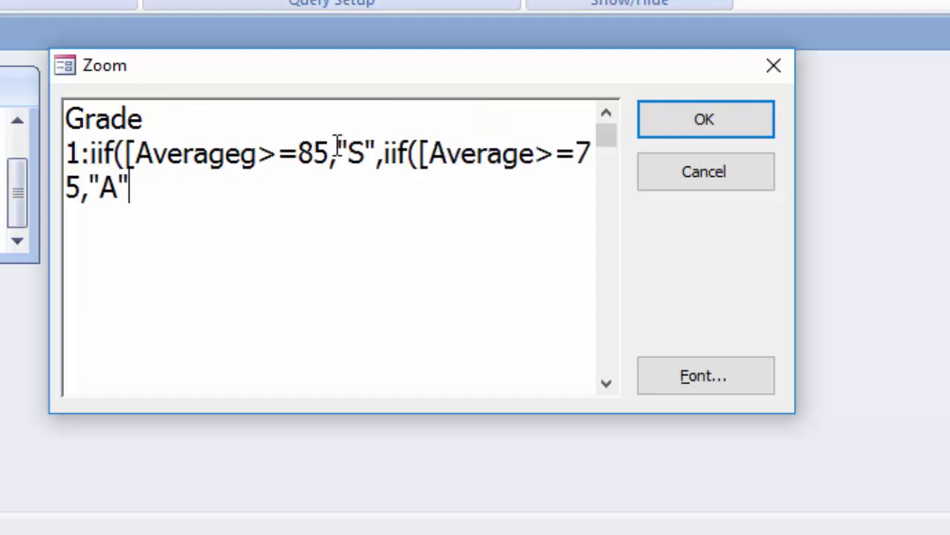
pyautogui.write(',iid')
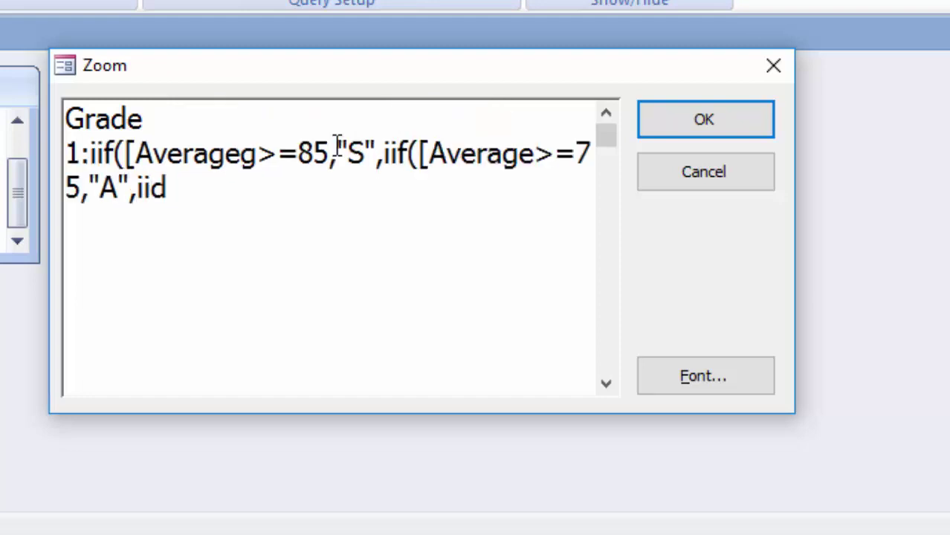
pyautogui.press('BackSpace')
pyautogui.write('f(')
pyautogui.write('[Aver')
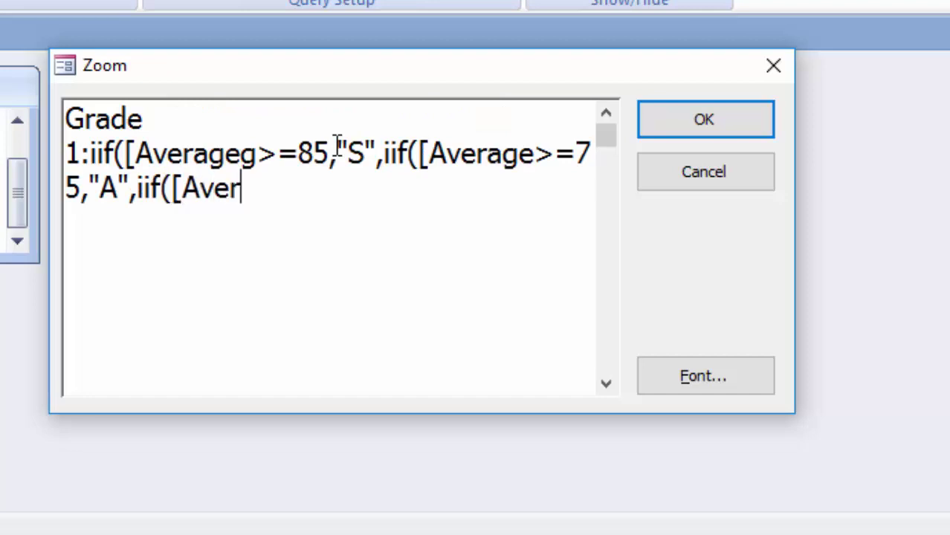
pyautogui.write('age>')
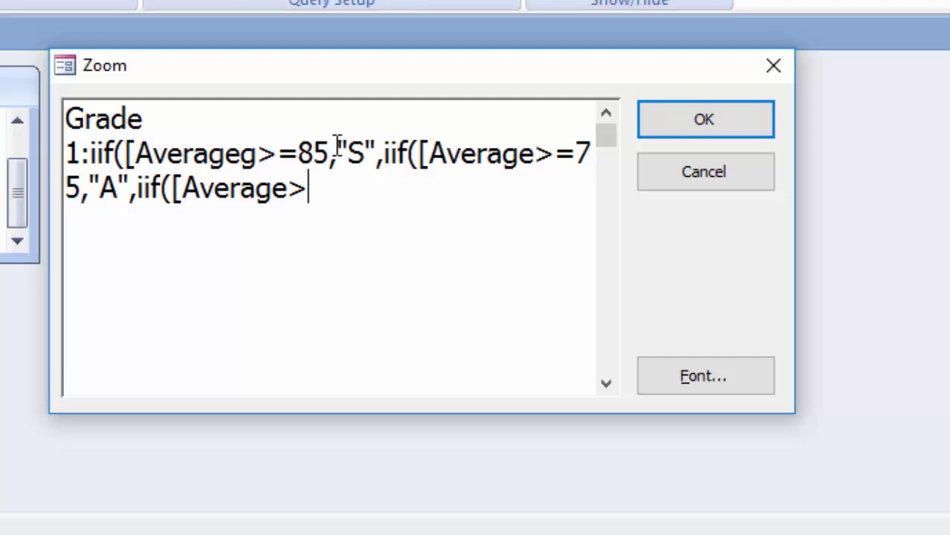
pyautogui.write('=65,')
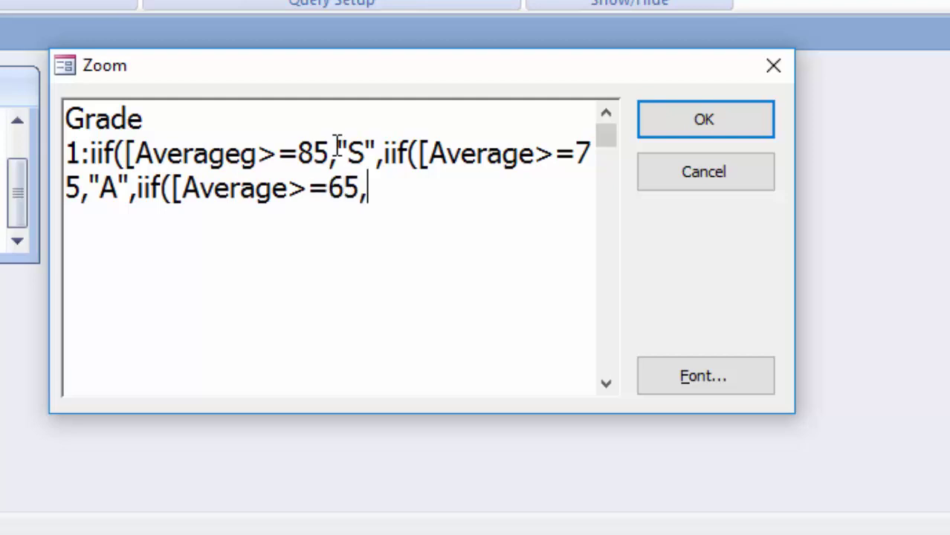
pyautogui.write('"B')
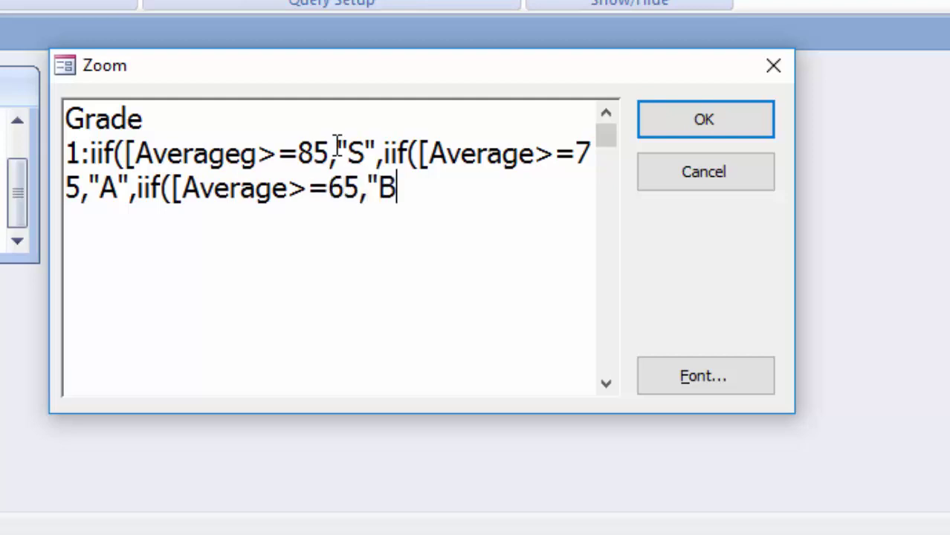
pyautogui.write('",iif')
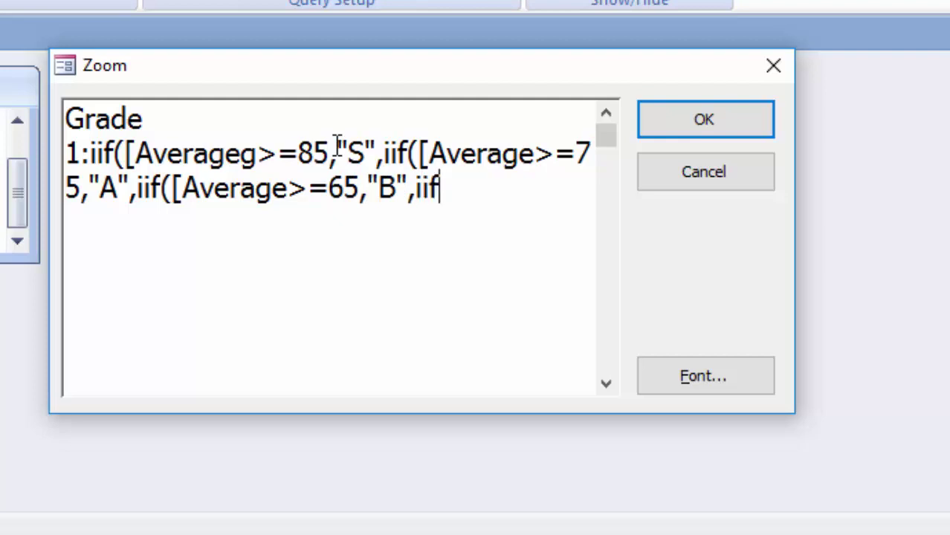
pyautogui.write('([A')
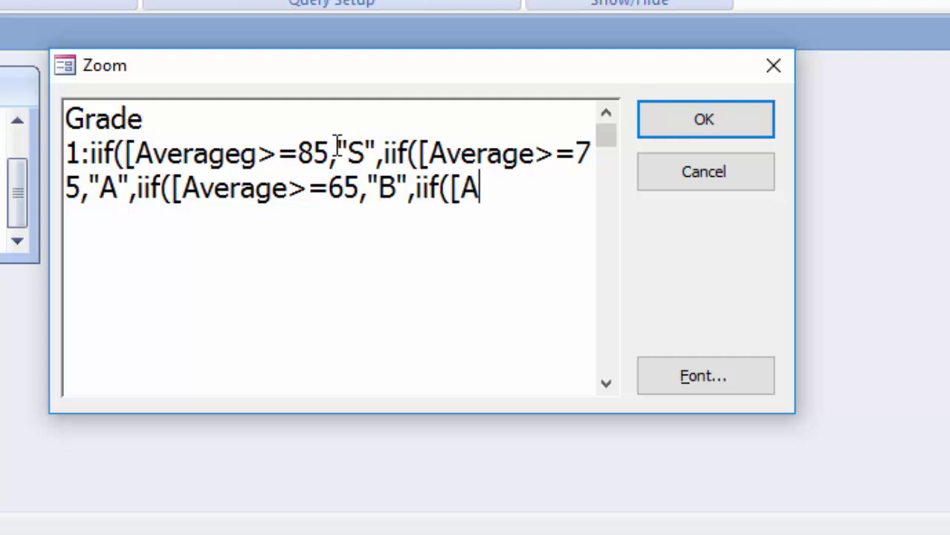
pyautogui.write('verage')
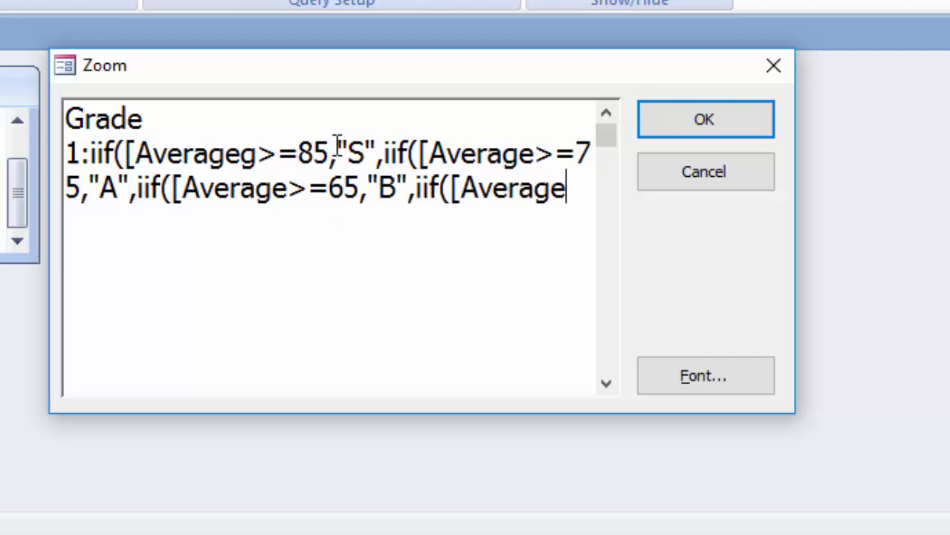
pyautogui.write('>=')
pyautogui.write('55')
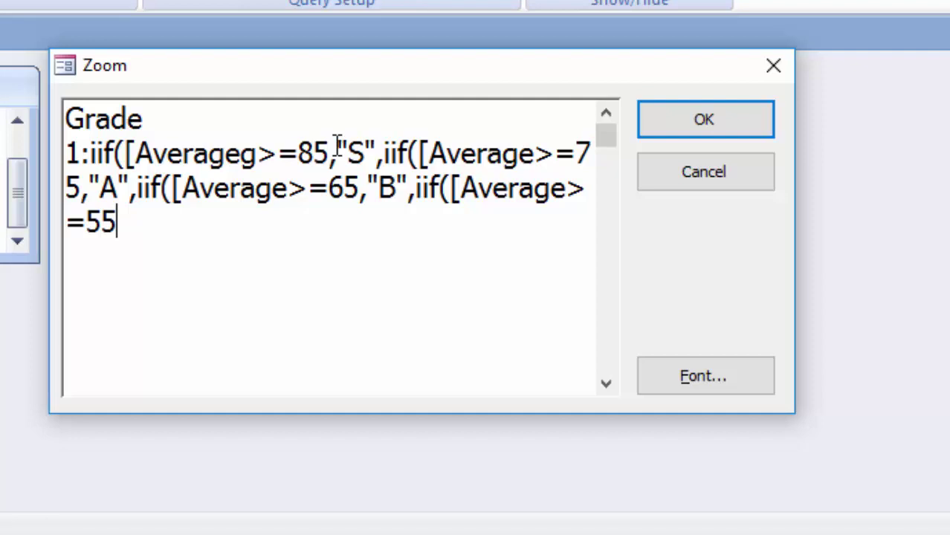
pyautogui.write(',"')
pyautogui.write('C"')
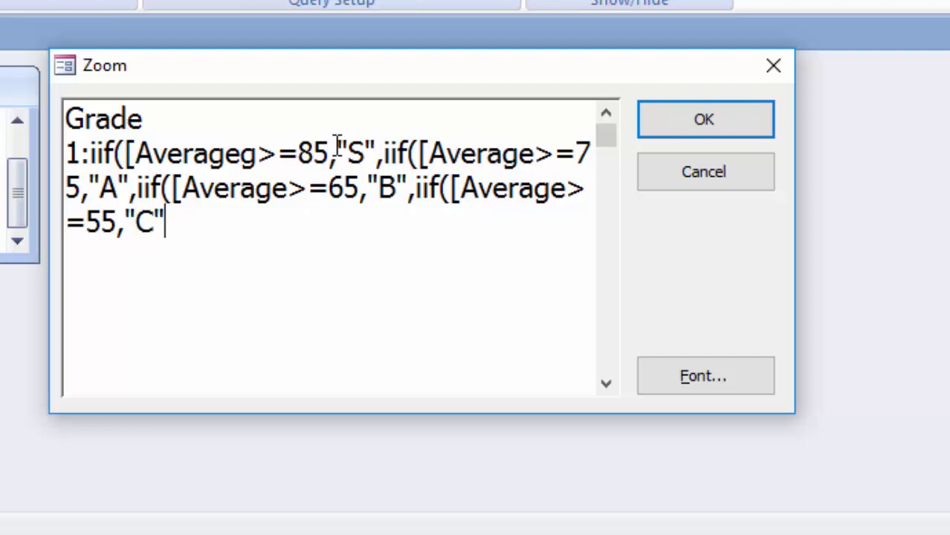
pyautogui.write(',')
pyautogui.write('iif')
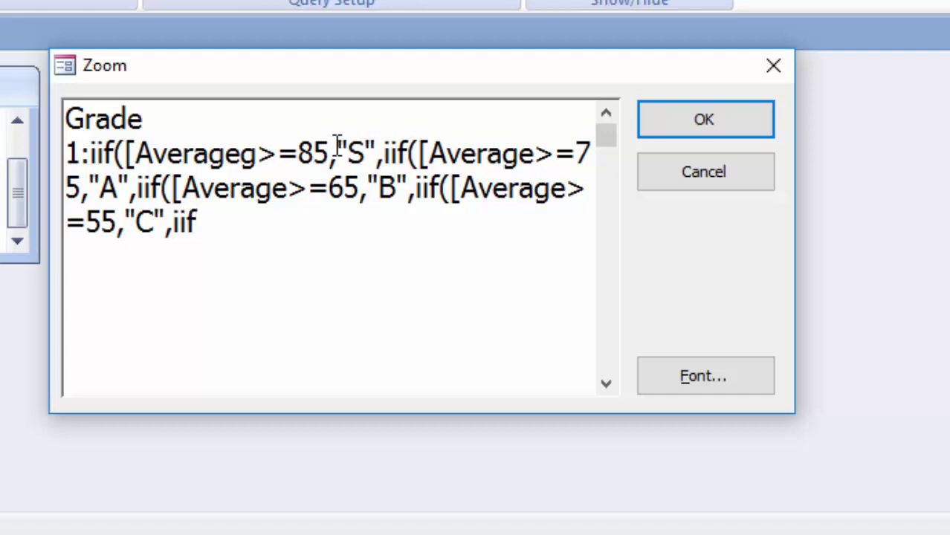
pyautogui.write('([')
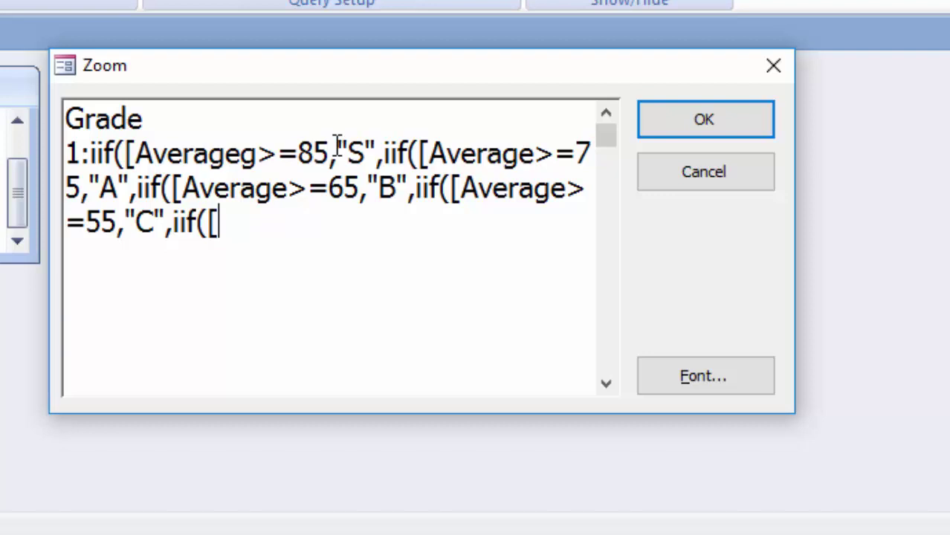
pyautogui.write('A')
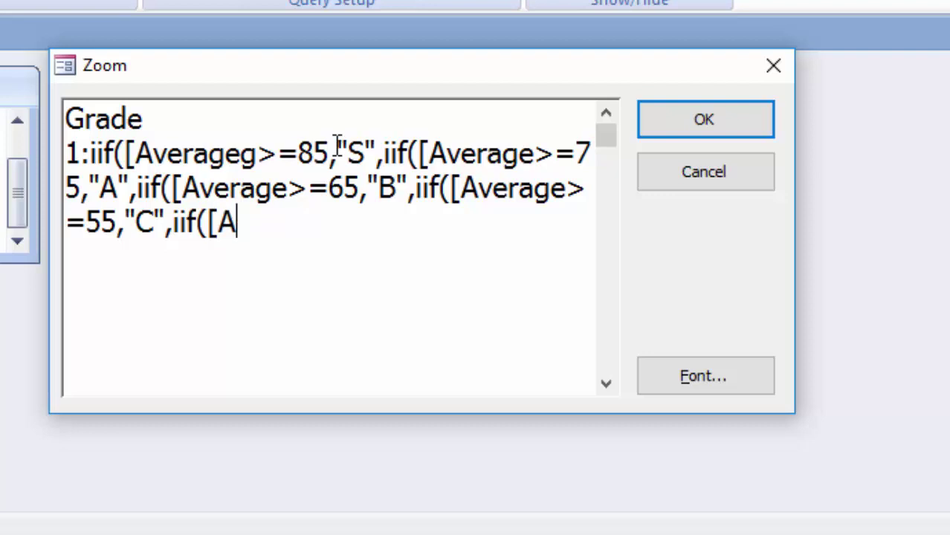
pyautogui.write('verage')
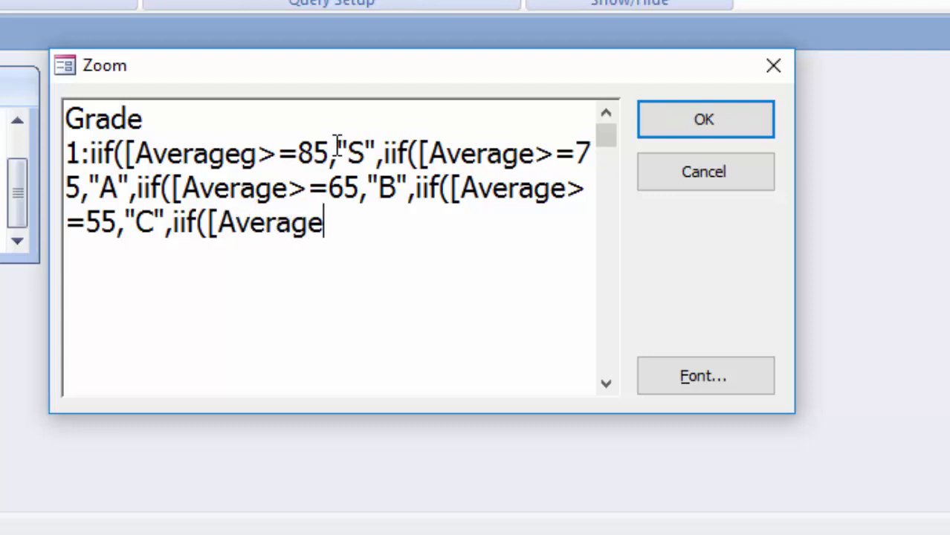
pyautogui.write('>=')
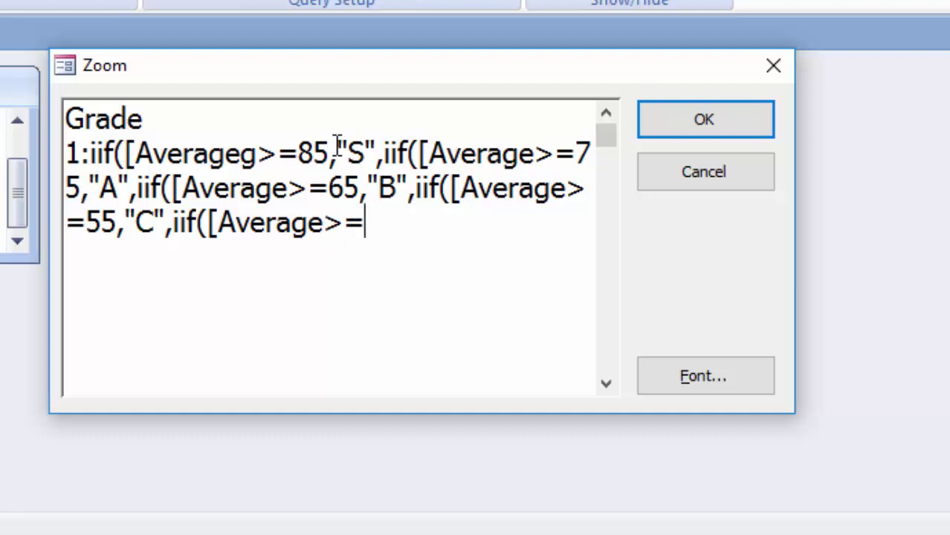
pyautogui.write('55')
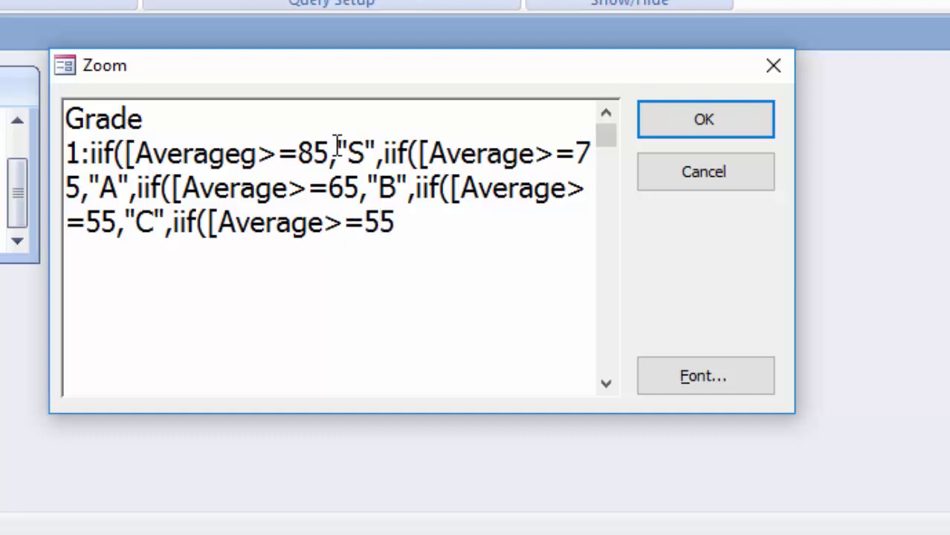
pyautogui.press('BackSpace')
pyautogui.write('0,"')
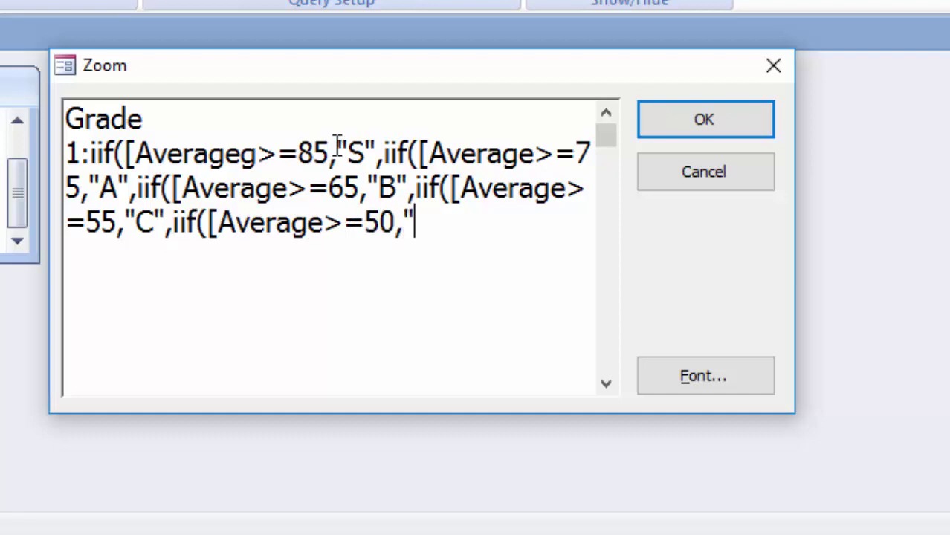
pyautogui.write('D')
pyautogui.write('"')
pyautogui.write(',"')
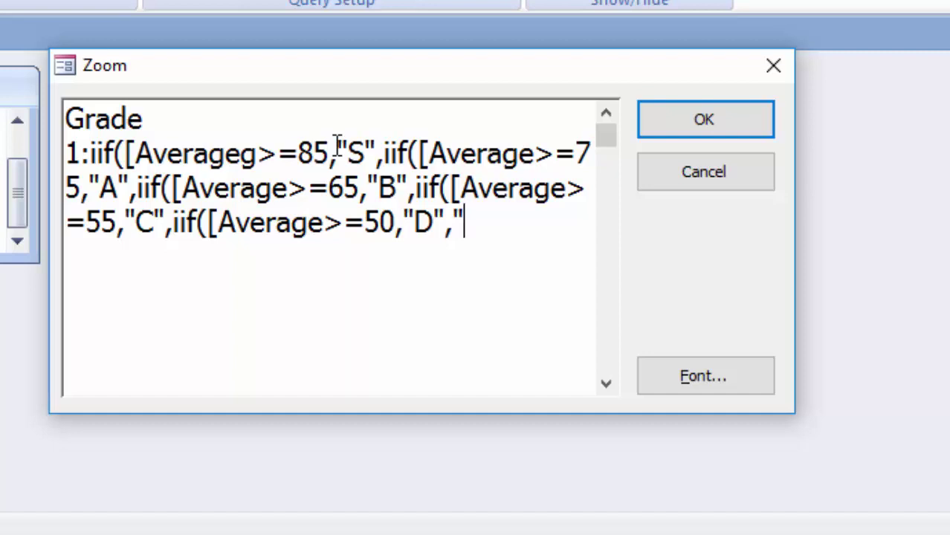
pyautogui.write('Fa')
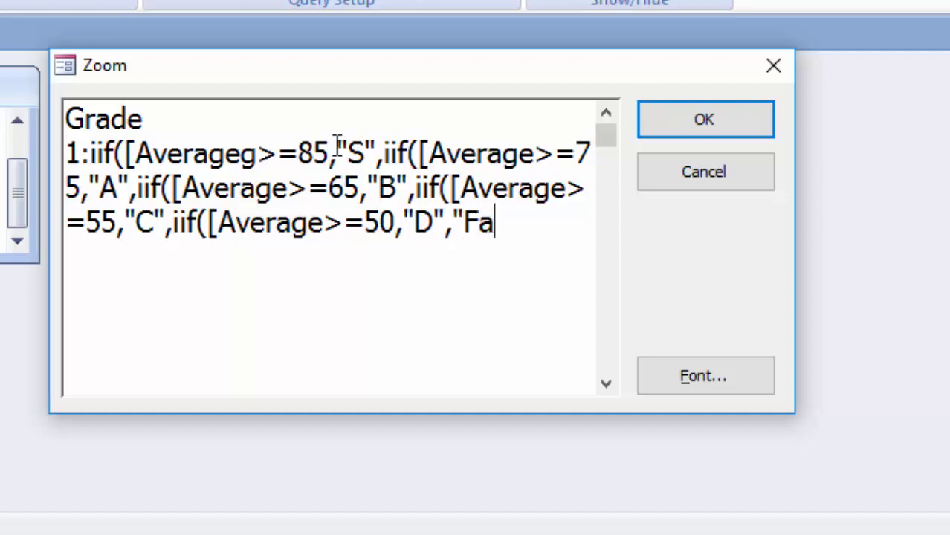
pyautogui.write('iled')
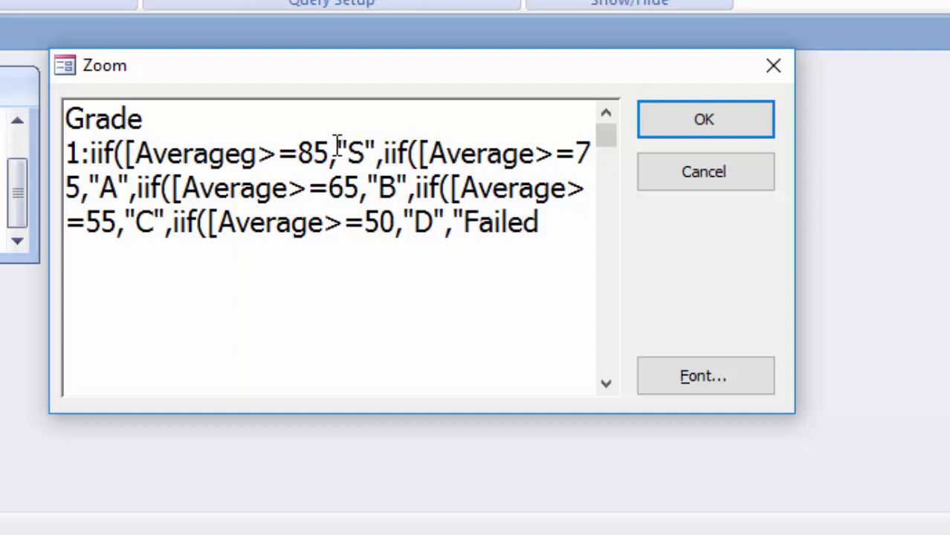
pyautogui.write('")')
pyautogui.write('))))')
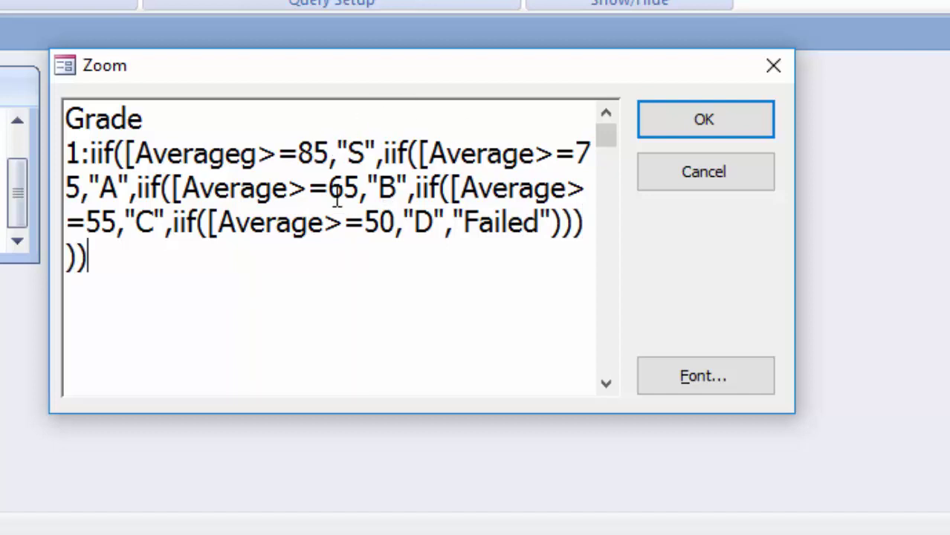
# Add the missing ] after each Average reference and delete the stray g in Averageg
pyautogui.click(324, 232)
pyautogui.write(']')
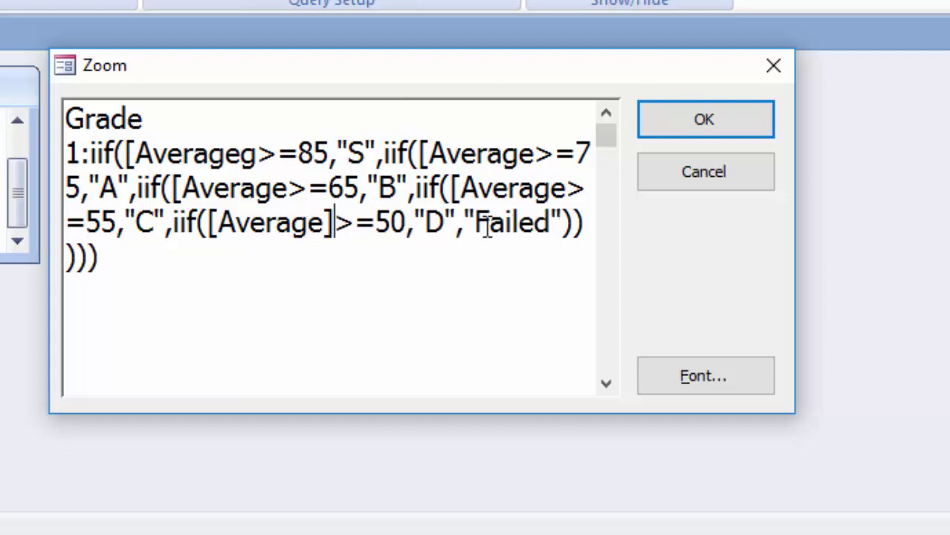
pyautogui.click(569, 186)
pyautogui.write(']')
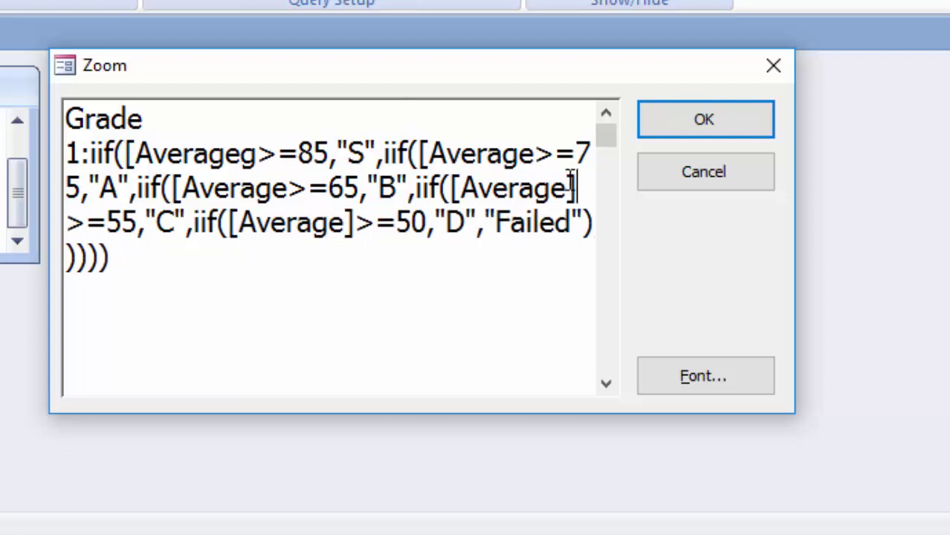
pyautogui.click(286, 190)
pyautogui.write(']')
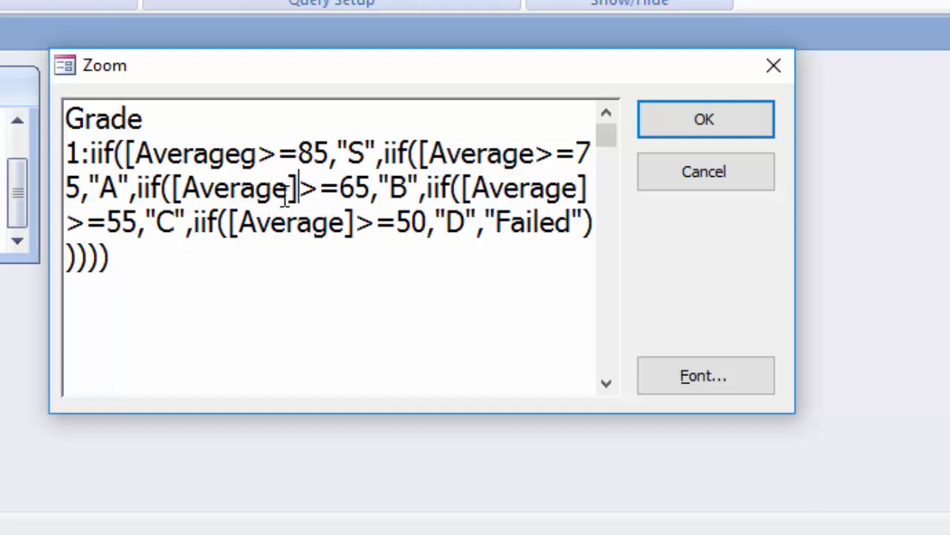
pyautogui.click(257, 154)
pyautogui.press('BackSpace')
pyautogui.write(']')
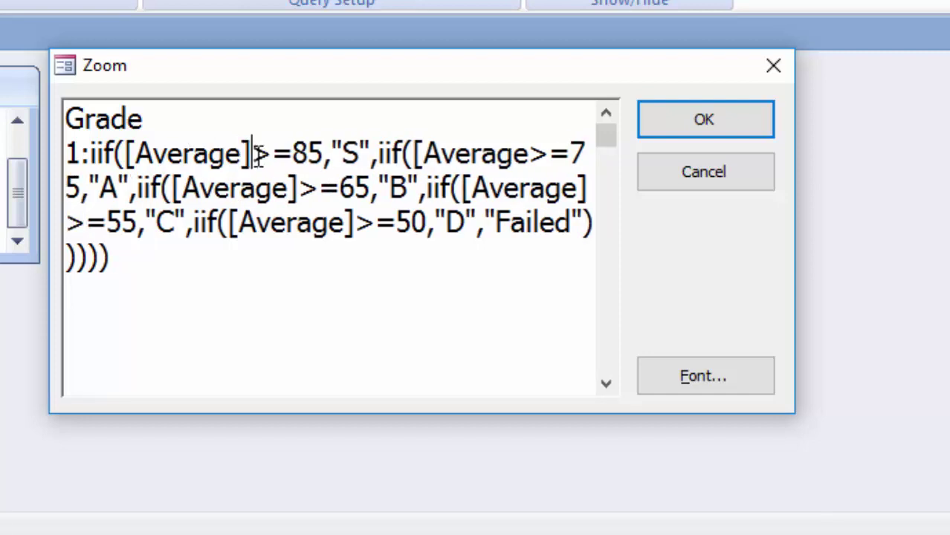
pyautogui.click(531, 147)
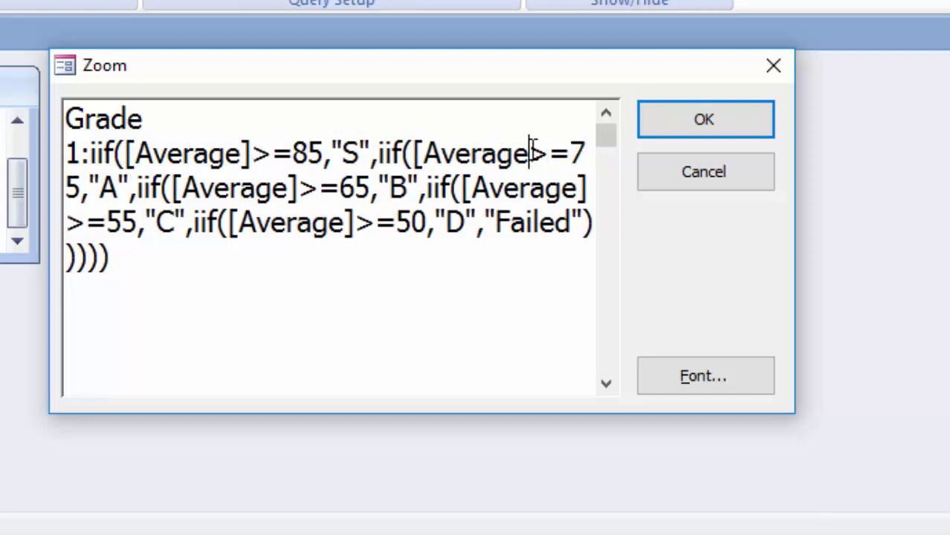
pyautogui.write(']')
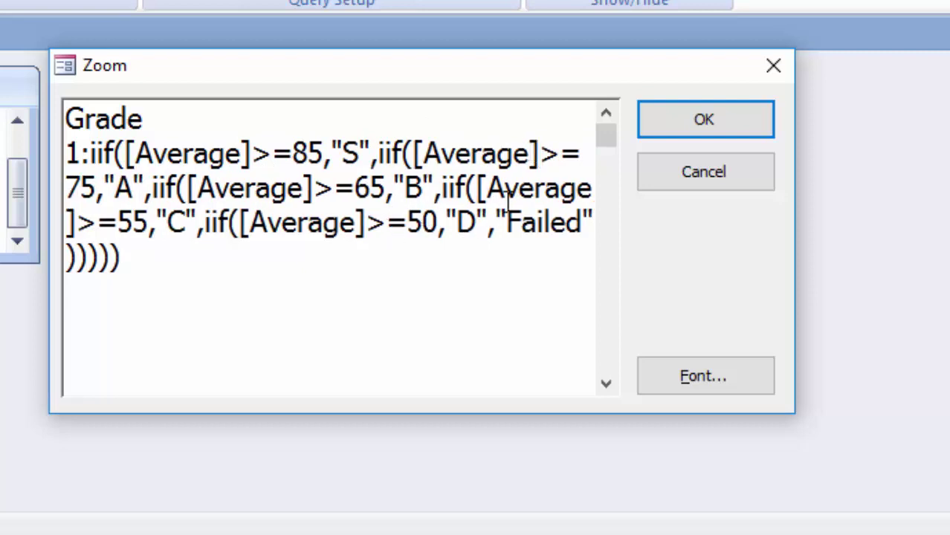
# Confirm Grade 1, then type Grade 2's Switch giving S, A, B, C for averages >=85, 75, 65, 55
pyautogui.click(684, 130)
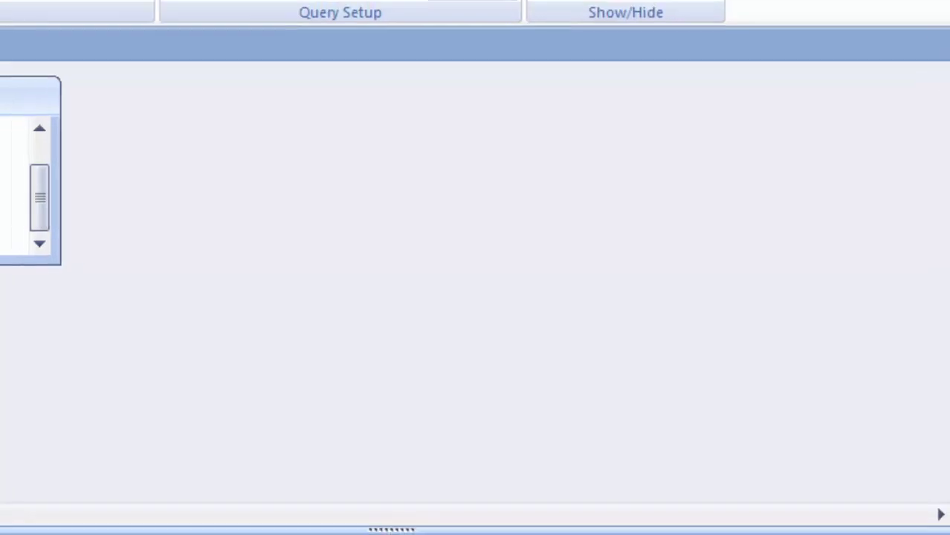
pyautogui.click(684, 485)
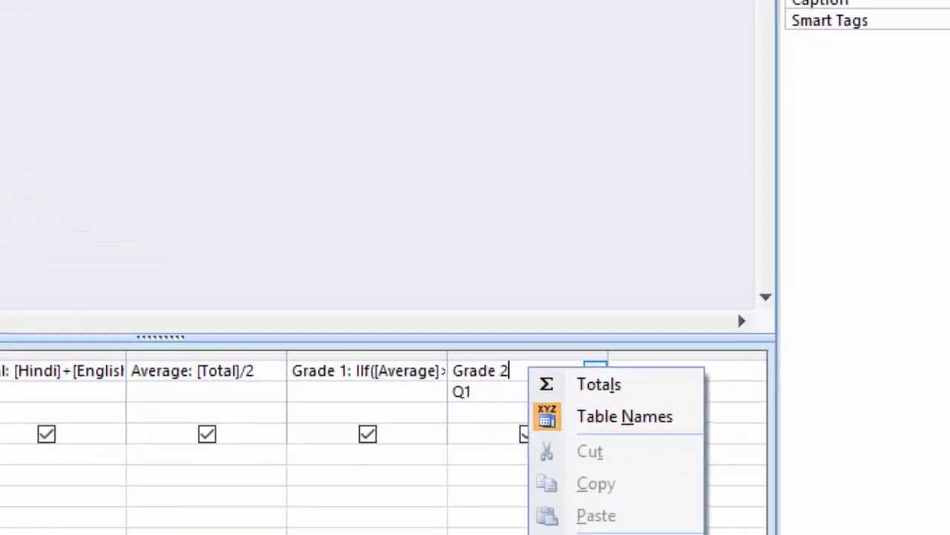
pyautogui.click(717, 532)
pyautogui.click(124, 31)
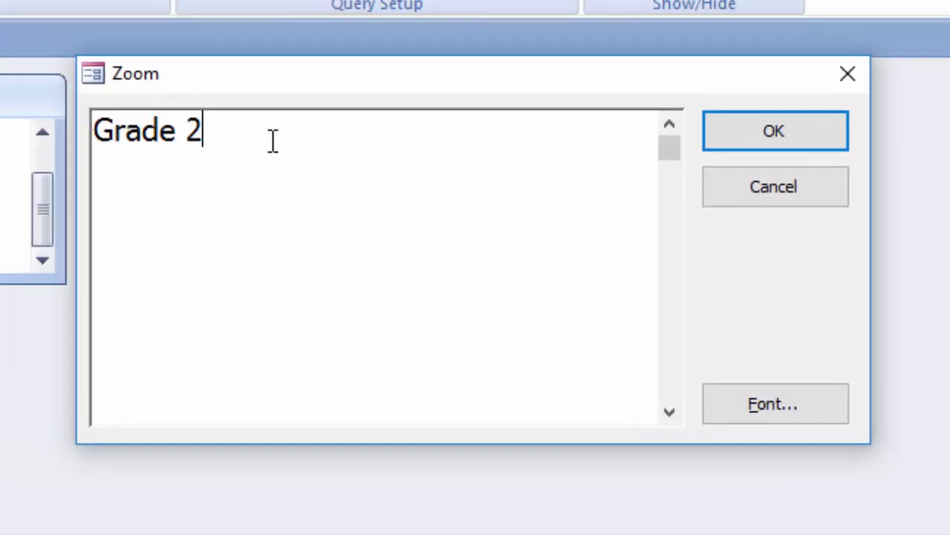
pyautogui.write(':')
pyautogui.write('Sw')
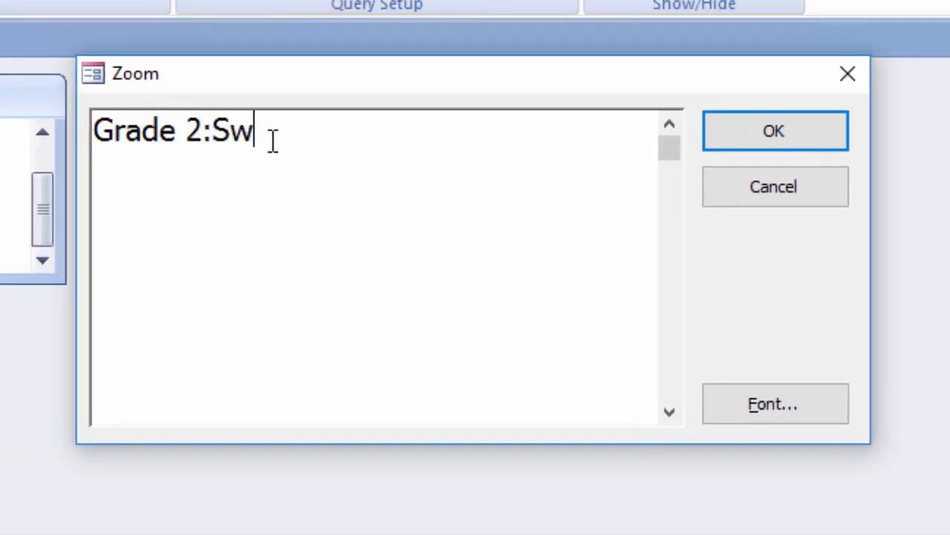
pyautogui.write('itch')
pyautogui.write('(')
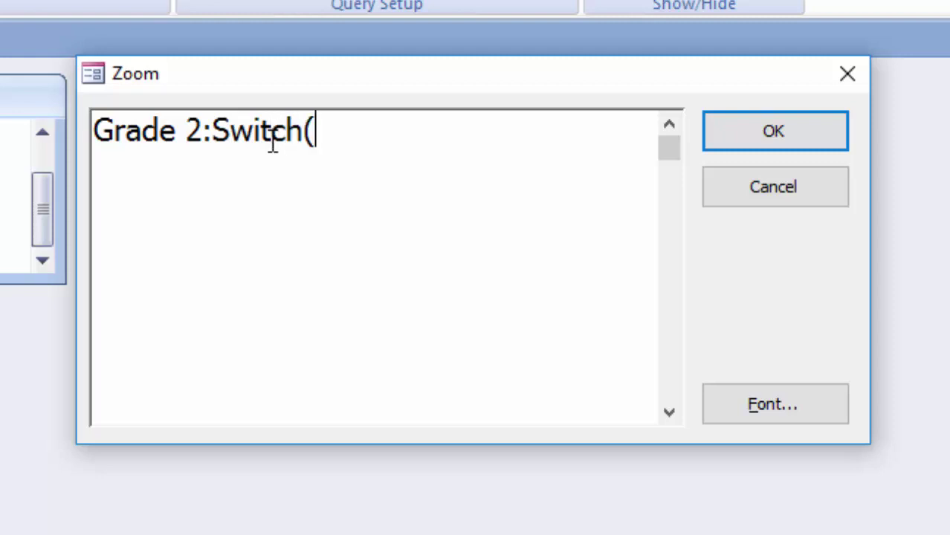
pyautogui.write('[Average]>=85,')
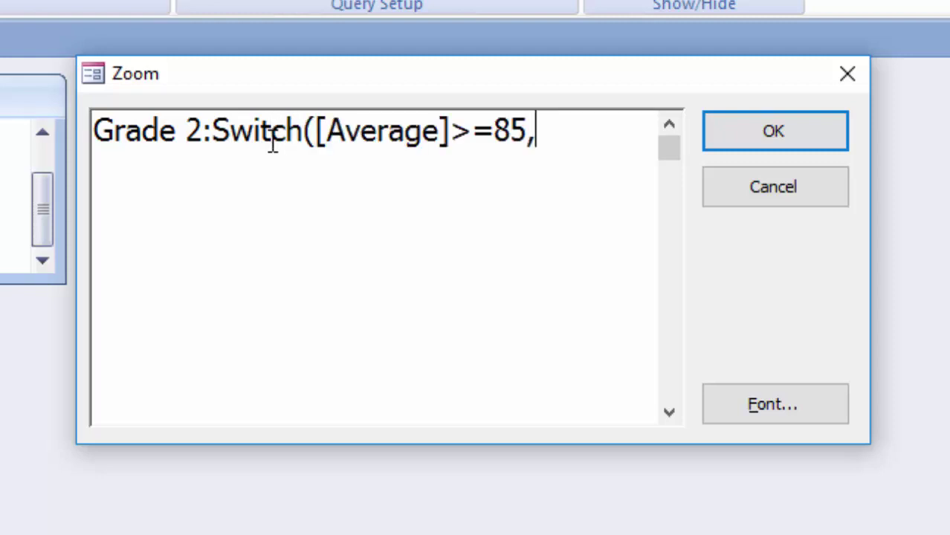
pyautogui.write('"S')
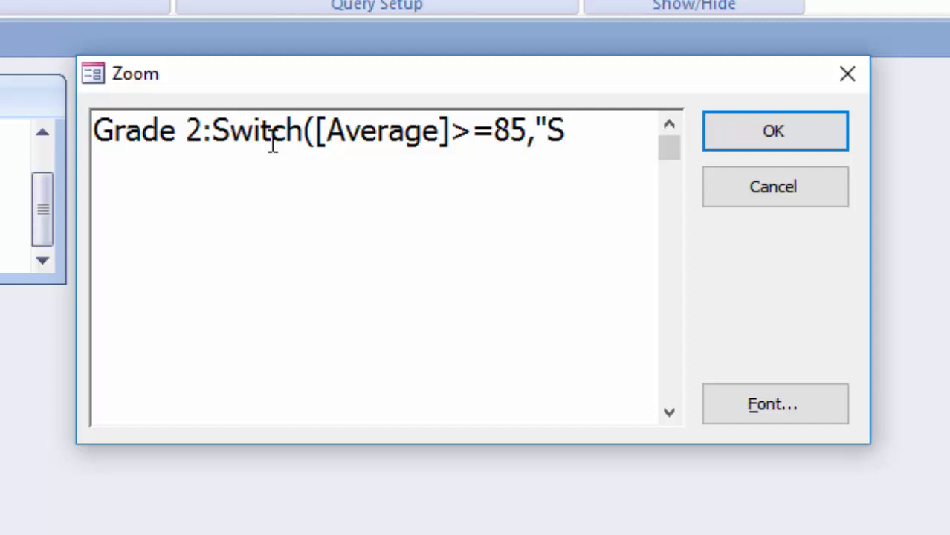
pyautogui.write('",')
pyautogui.write('[')
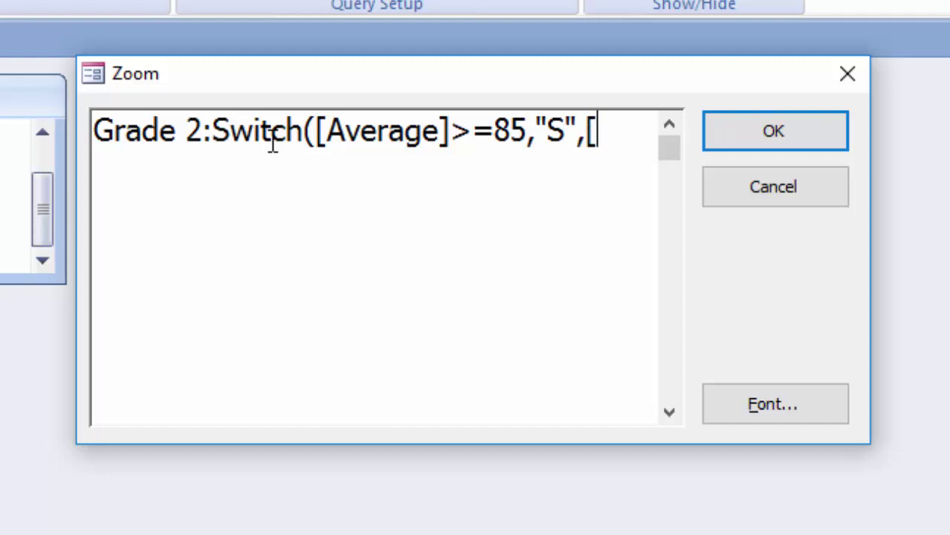
pyautogui.write('Aver')
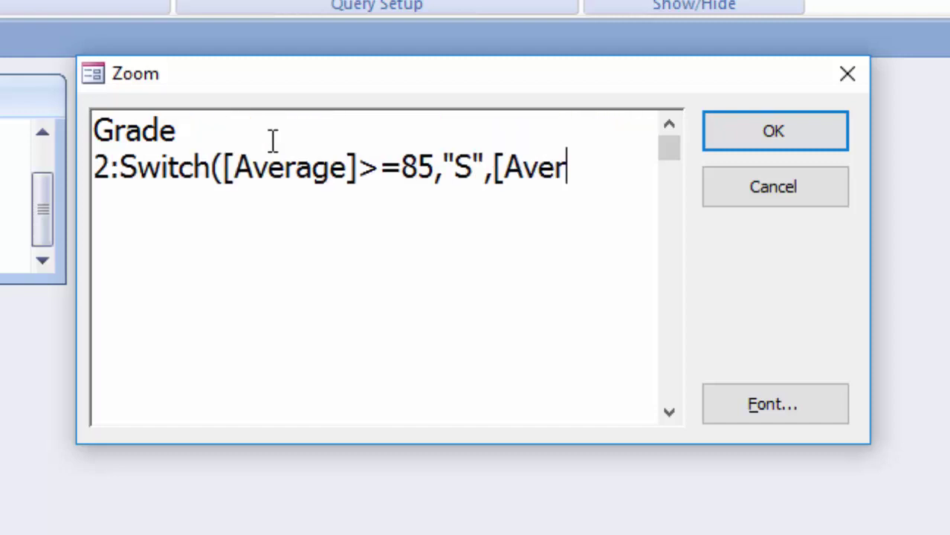
pyautogui.write('age]>')
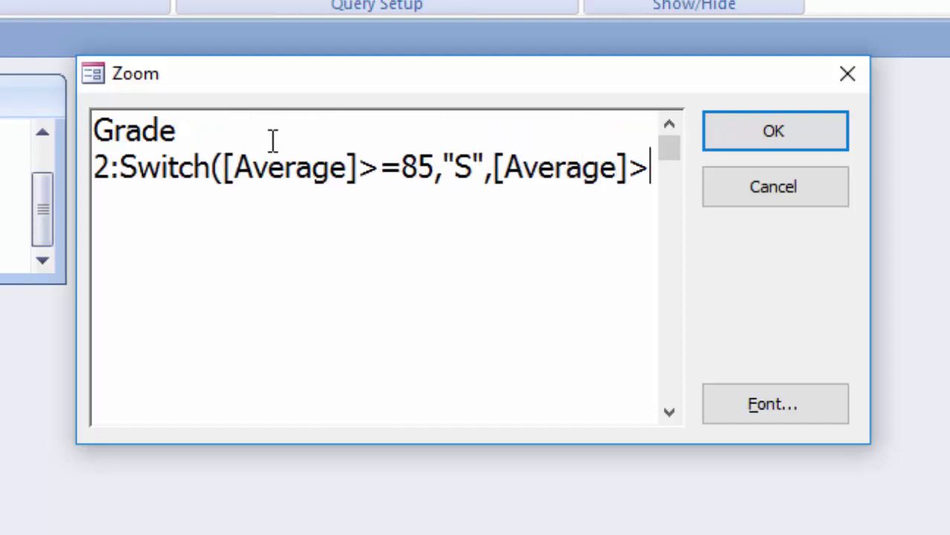
pyautogui.write('=')
pyautogui.write('75')
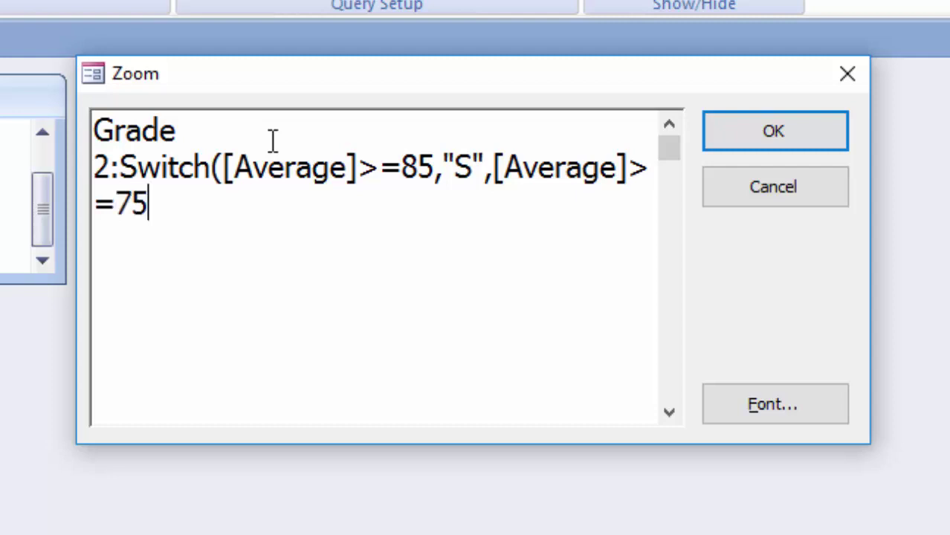
pyautogui.write(',"A')
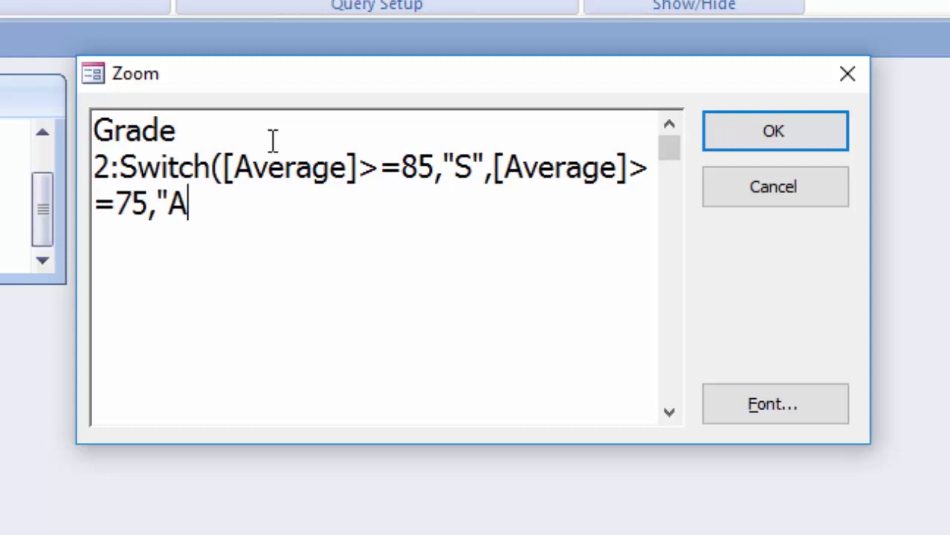
pyautogui.write('",')
pyautogui.write('[Ave')
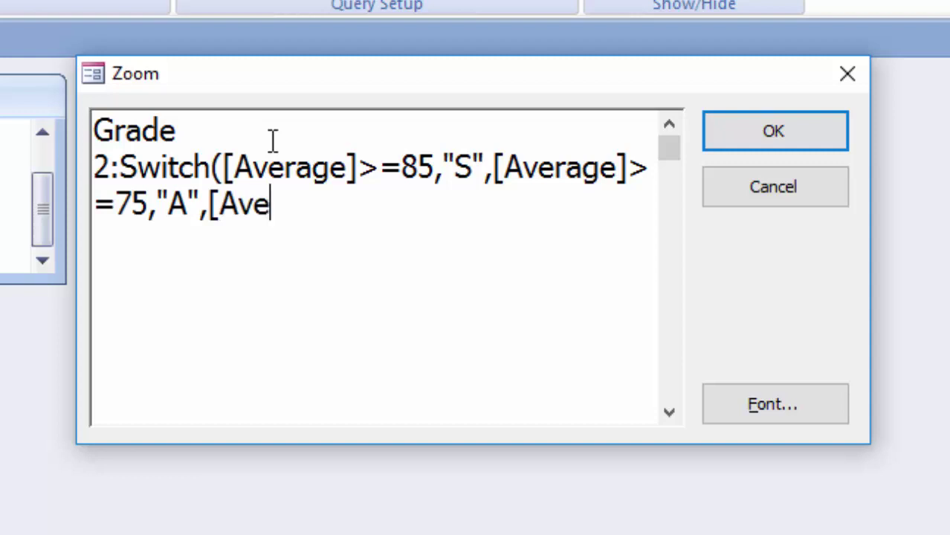
pyautogui.write('rage')
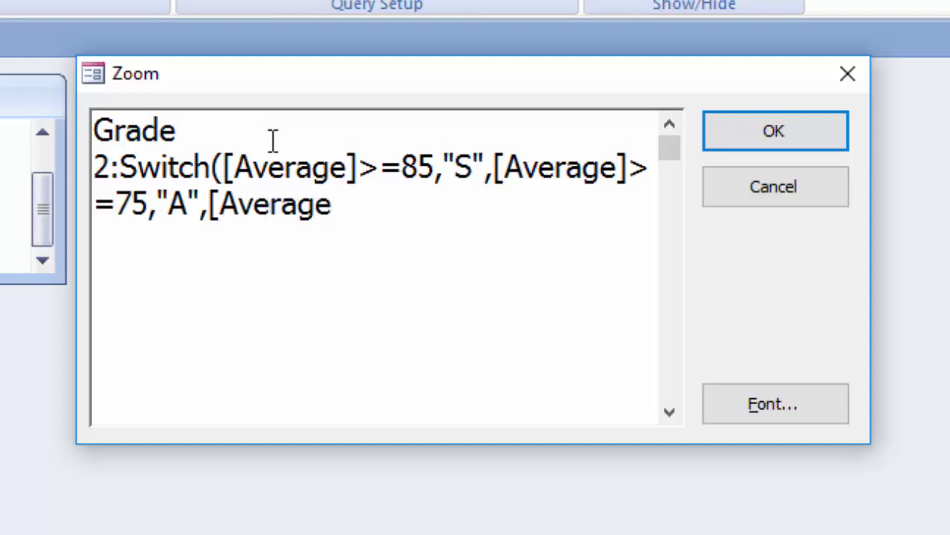
pyautogui.write(']>')
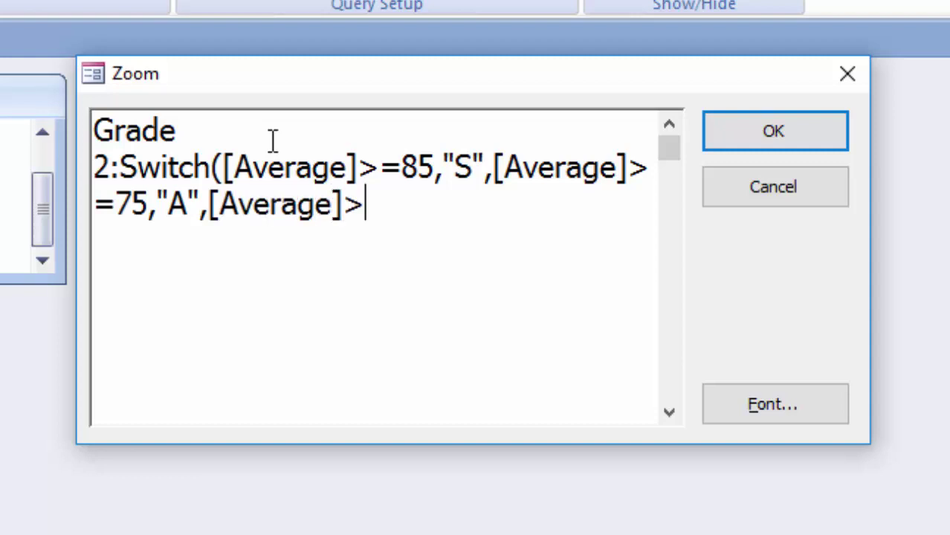
pyautogui.write('=65')
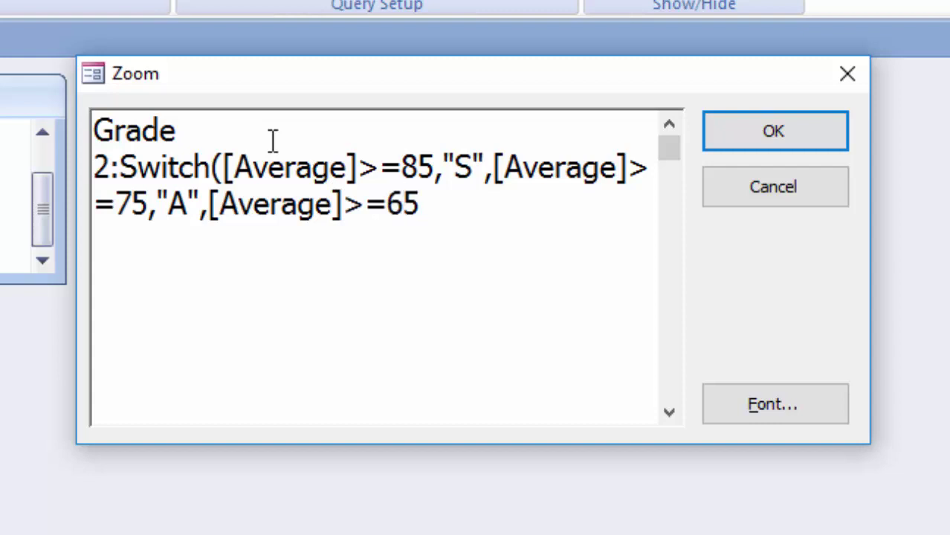
pyautogui.write(',"')
pyautogui.write('B",')
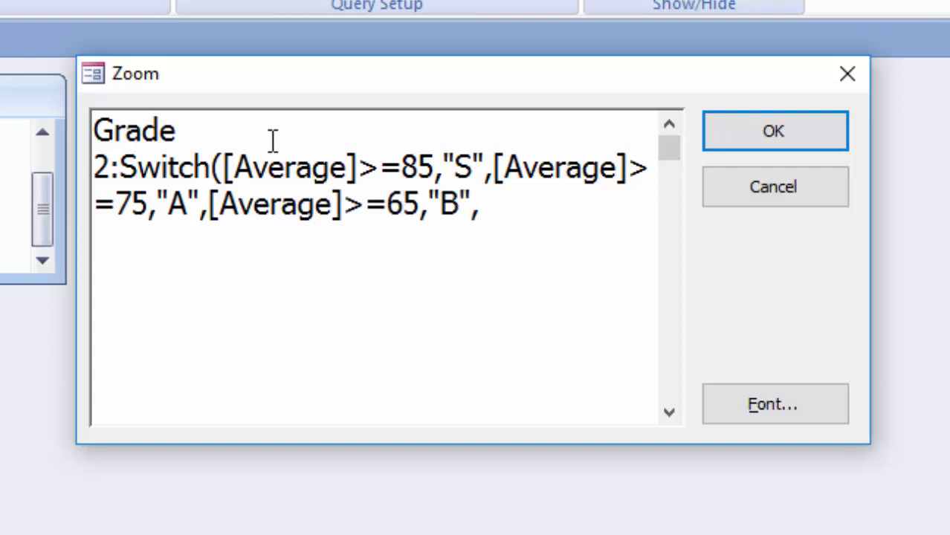
pyautogui.write('[A')
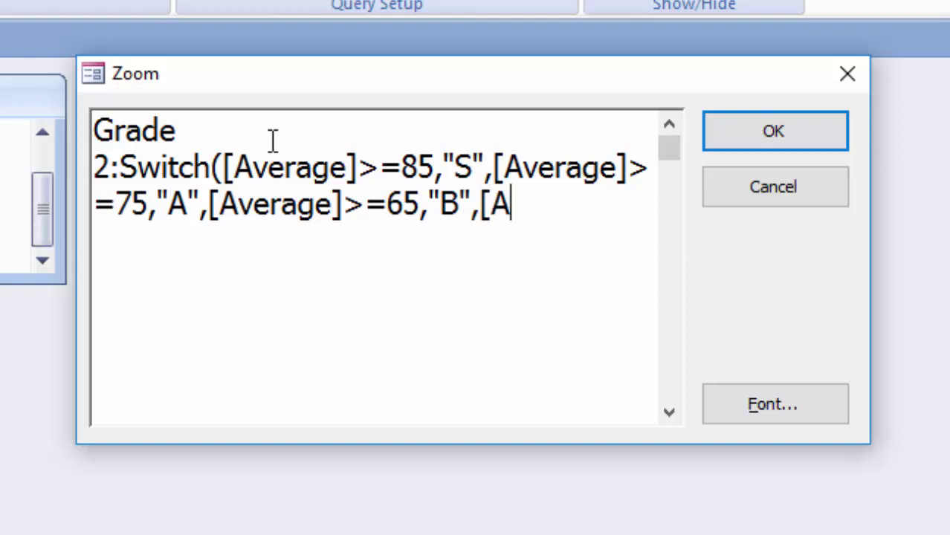
pyautogui.write('verag')
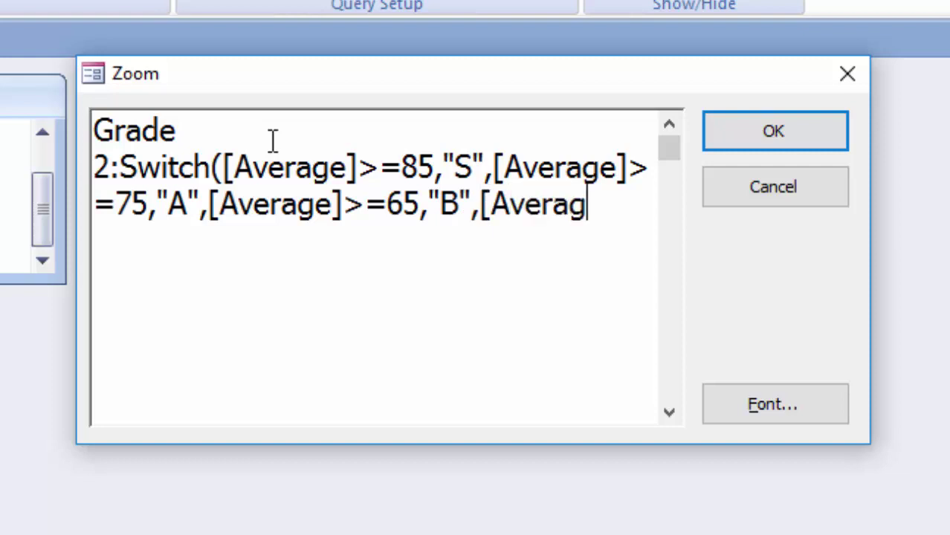
pyautogui.write('e]')
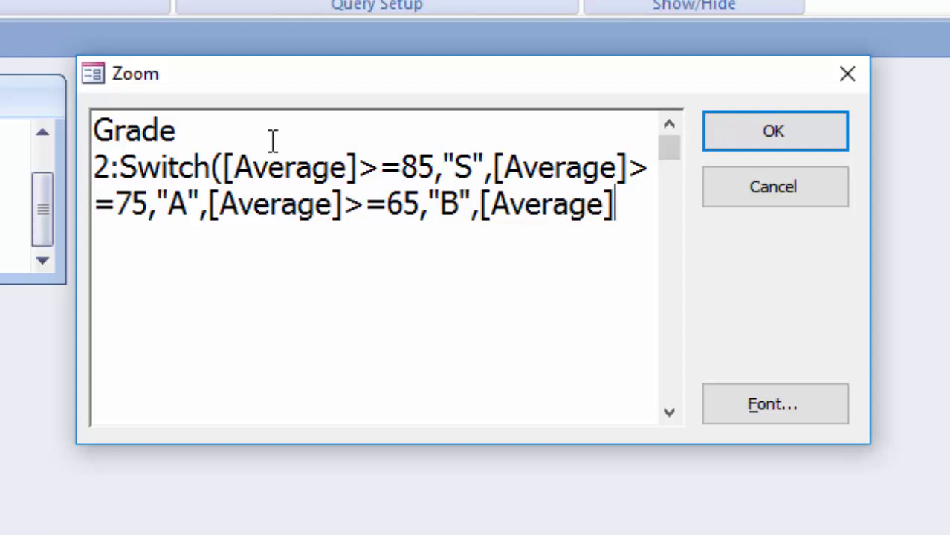
pyautogui.write('>=')
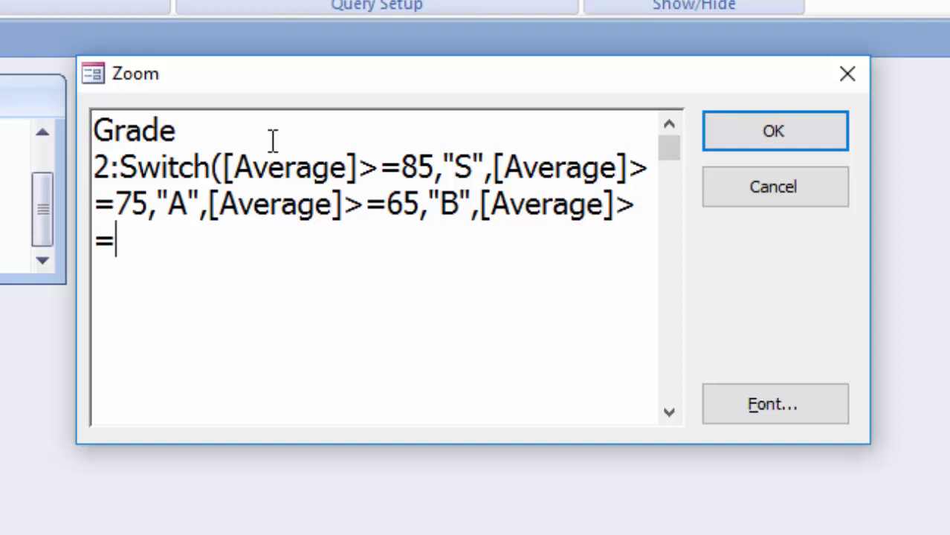
pyautogui.write('55,"C')
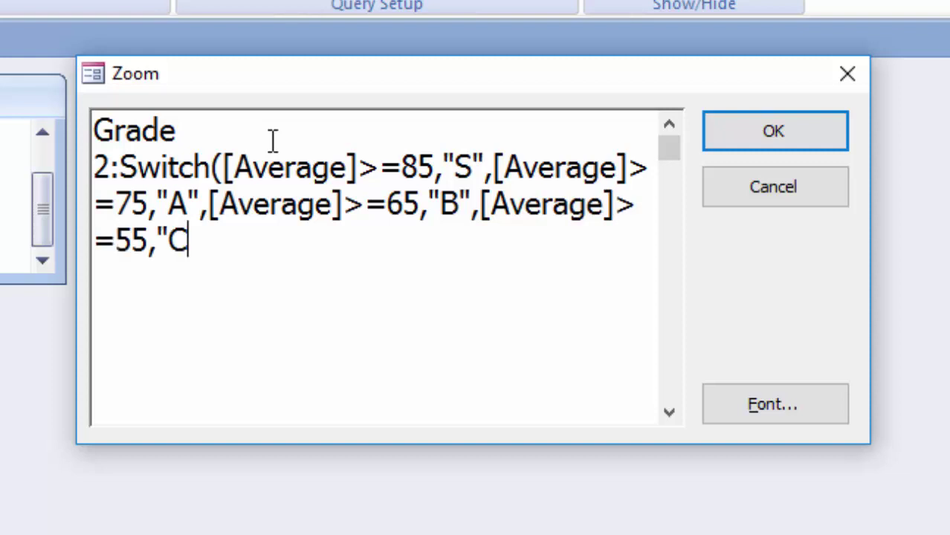
pyautogui.write('"')
pyautogui.write(',')
pyautogui.write('i')
# Finish the Grade 2 Switch expression with ,[Average]>=50,"D",[Average]<50,"F"), correcting the typos
pyautogui.press('BackSpace')
pyautogui.write('[Av')
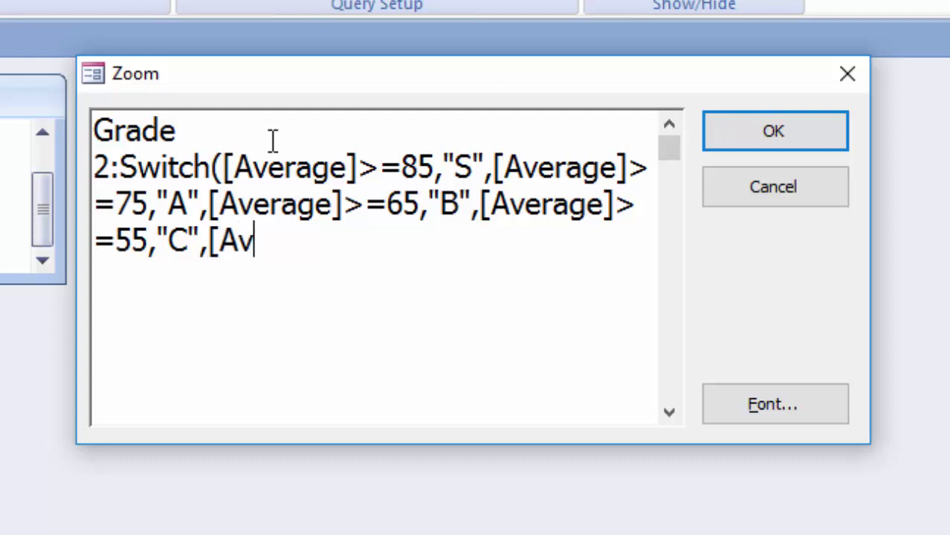
pyautogui.write('erage')
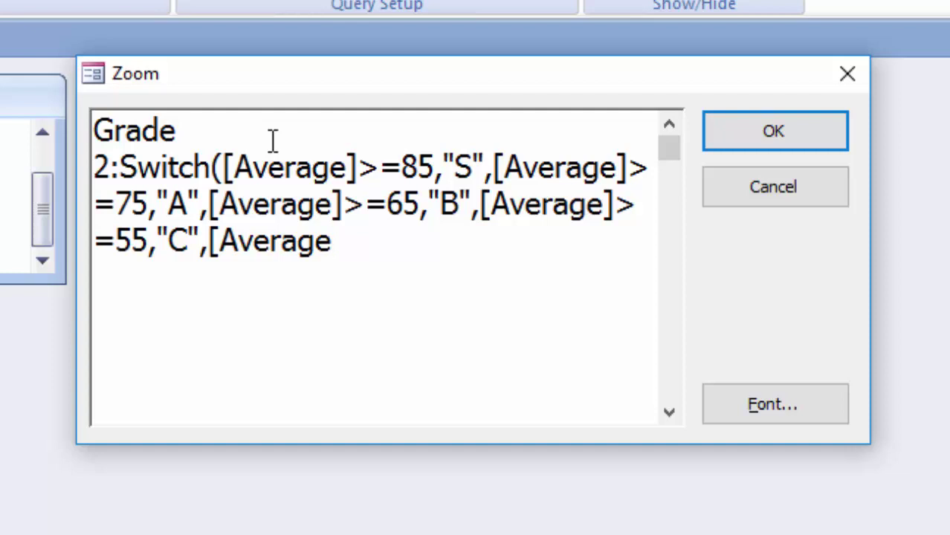
pyautogui.write(']')
pyautogui.write('>')
pyautogui.write('=')
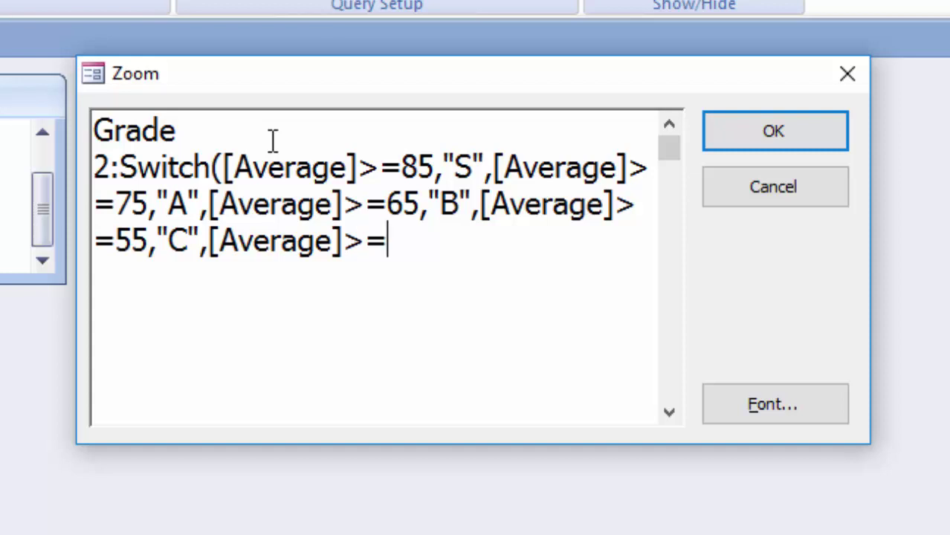
pyautogui.write('5')
pyautogui.write('0,"')
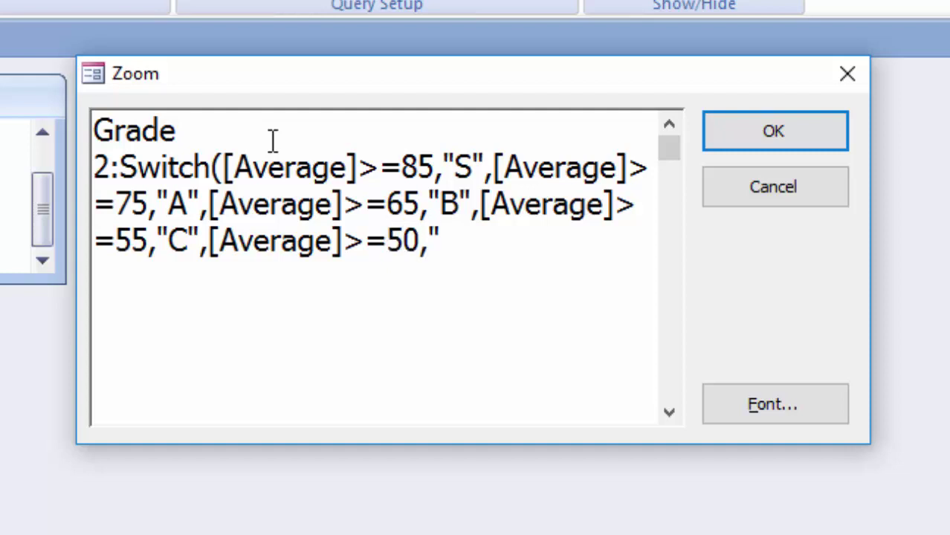
pyautogui.write('D"')
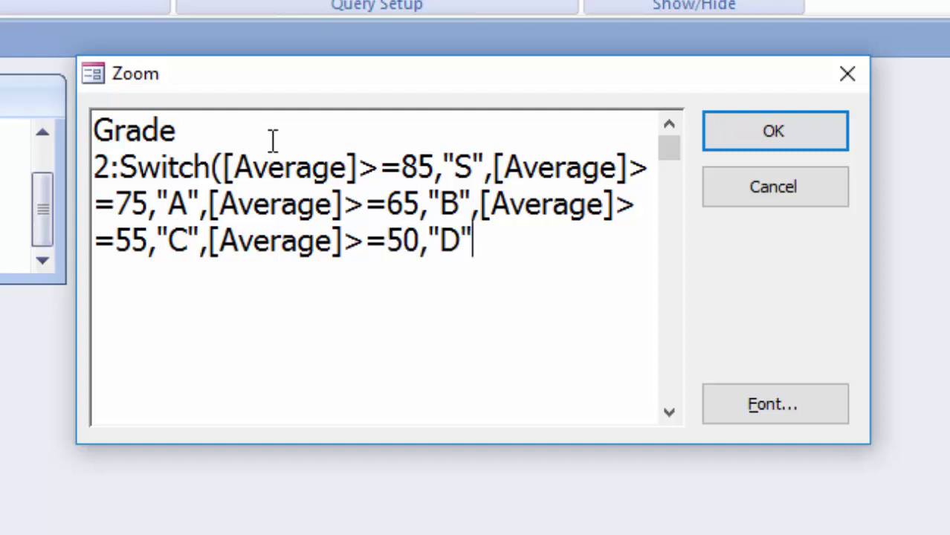
pyautogui.write(',')
pyautogui.write('[Av')
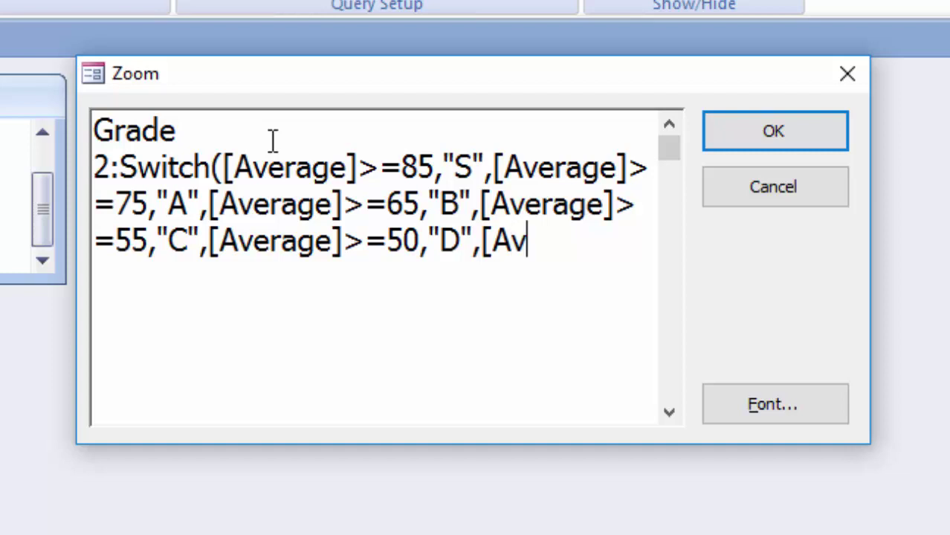
pyautogui.write('eraf')
pyautogui.press('BackSpace')
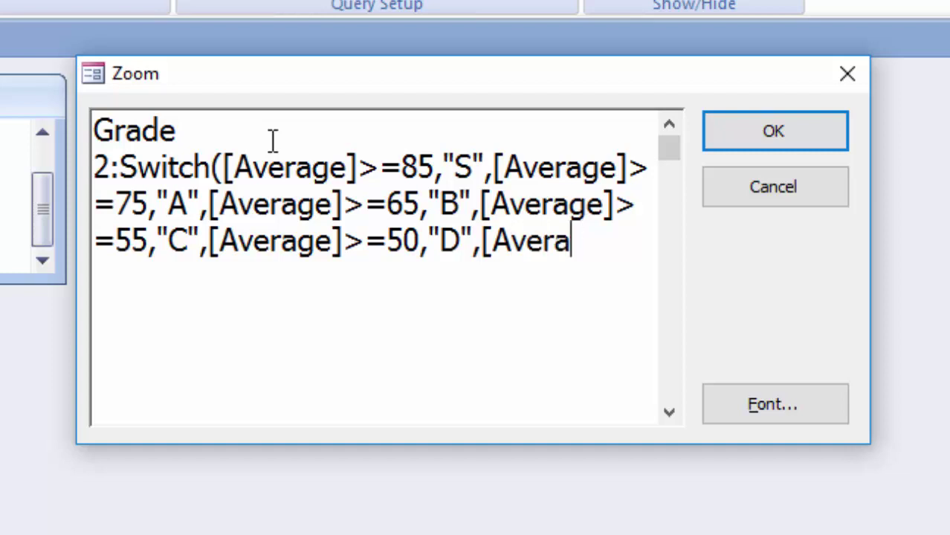
pyautogui.write('ge]')
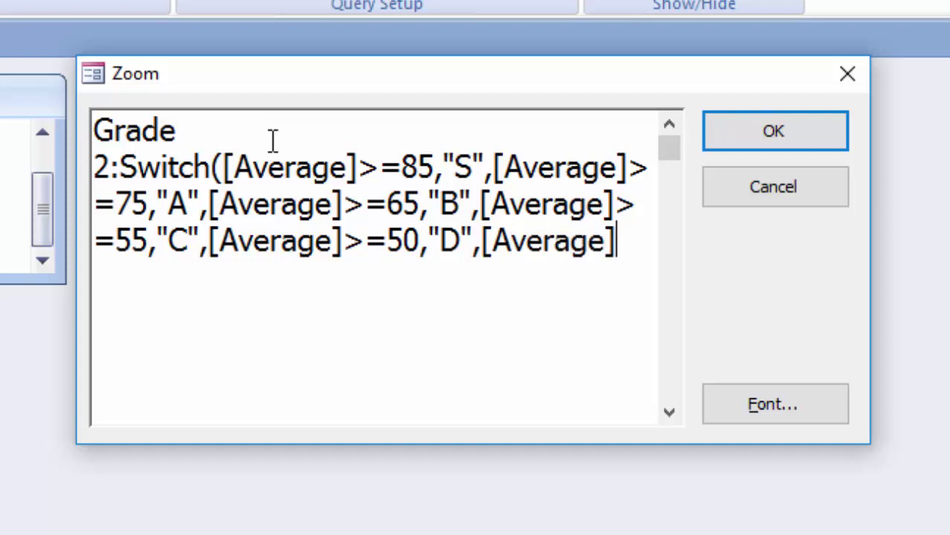
pyautogui.write('>')
pyautogui.press('BackSpace')
pyautogui.write('<')
pyautogui.write('50')
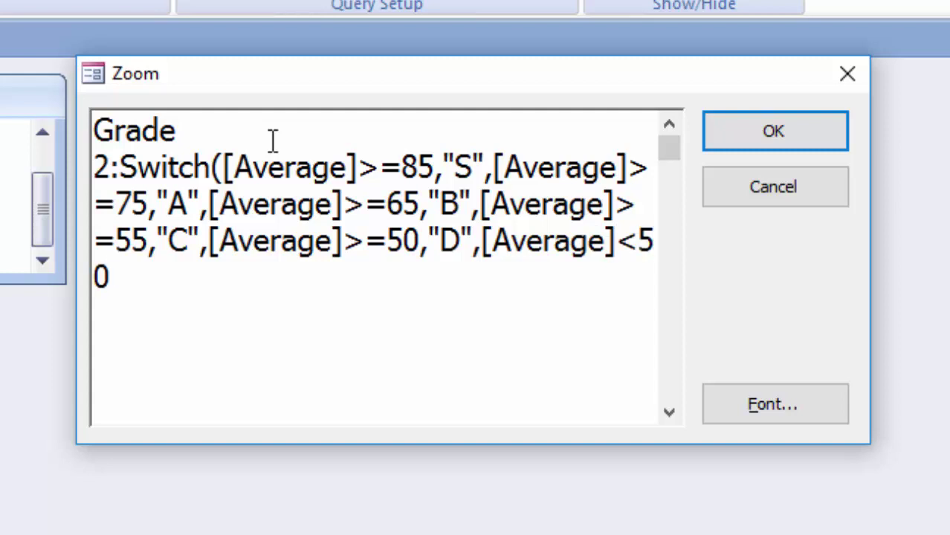
pyautogui.write(',"ZF')
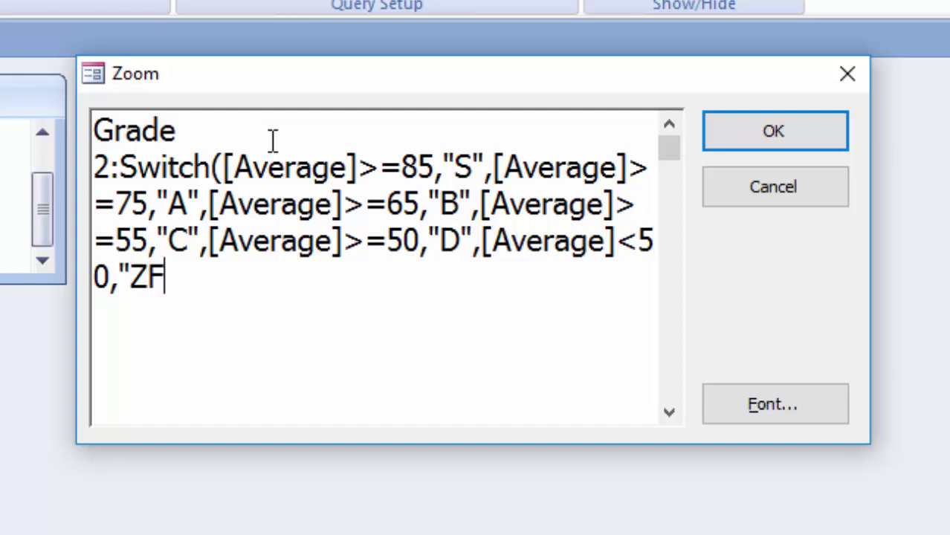
pyautogui.press('BackSpace')
pyautogui.press('BackSpace')
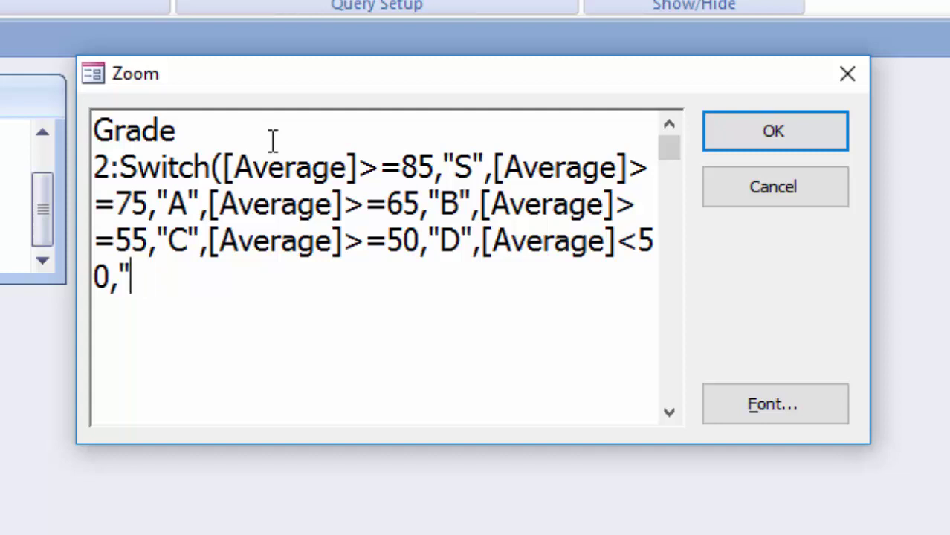
pyautogui.write('F')
pyautogui.write('"')
pyautogui.write(')')
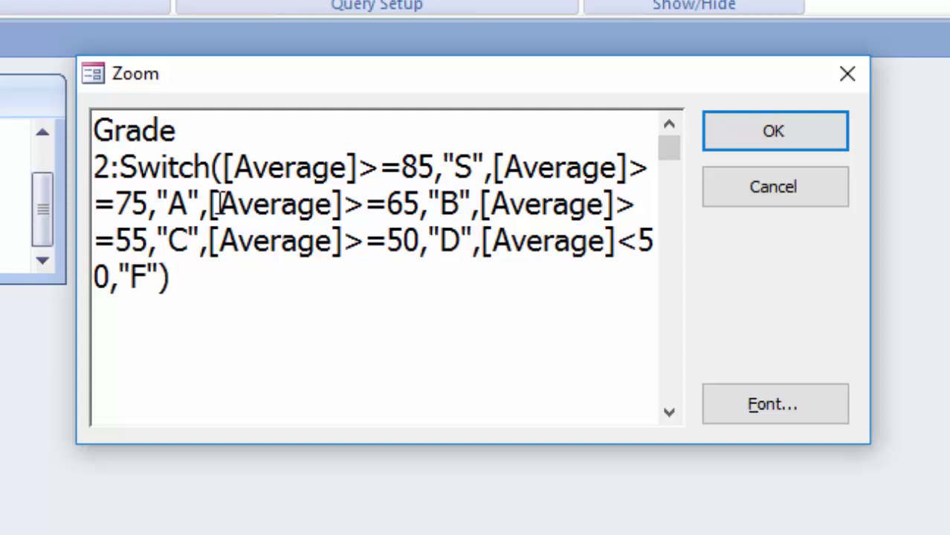
# Confirm the Grade 2 expression and run the query to show its datasheet
pyautogui.click(214, 169)
pyautogui.doubleClick(216, 170)
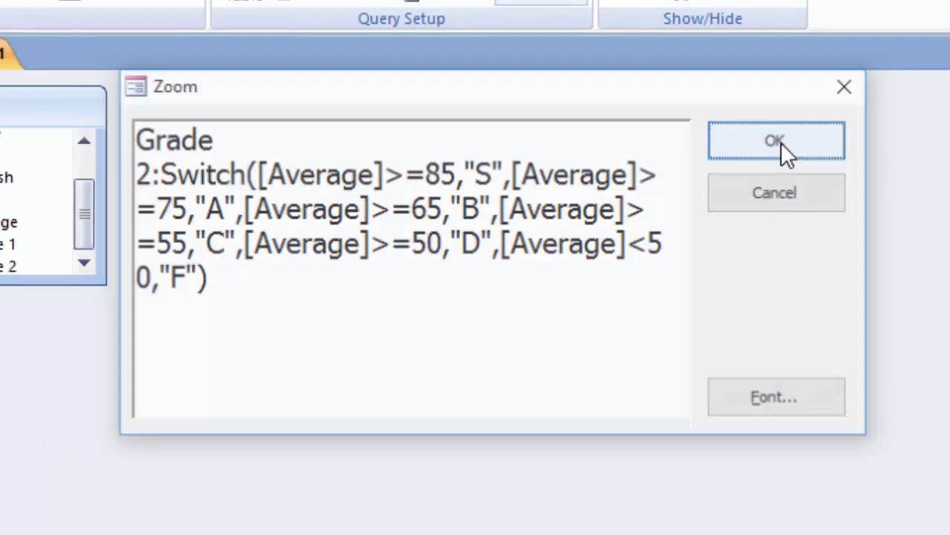
pyautogui.click(780, 142)
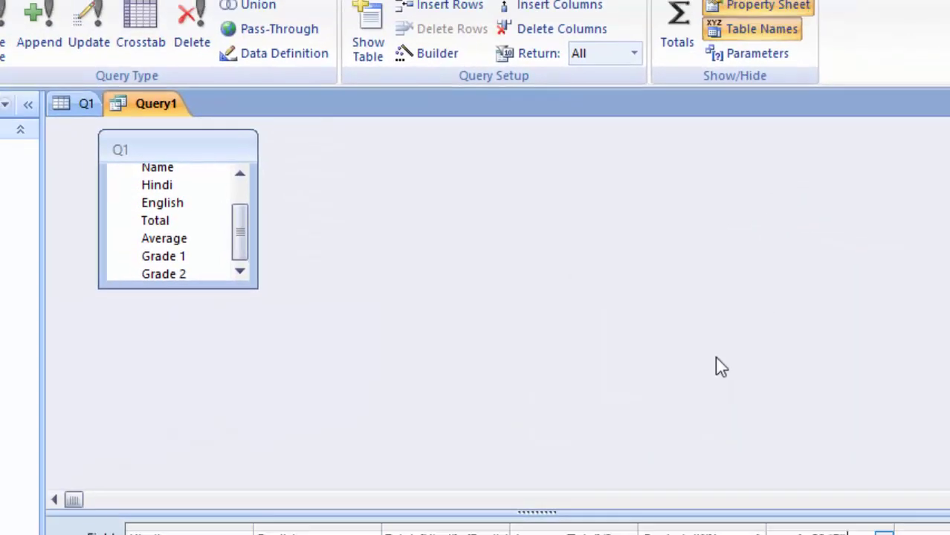
pyautogui.click(55, 72)
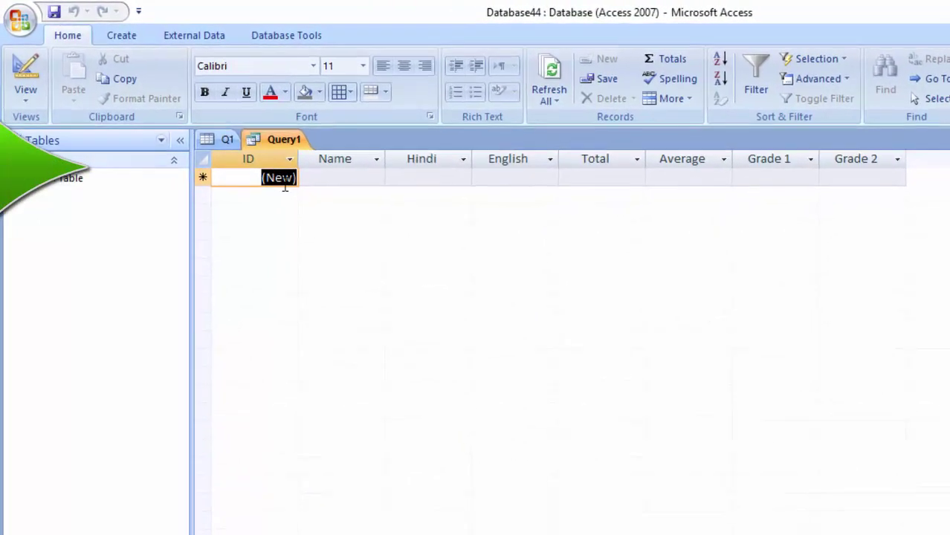
# Add the first student's record with marks 55 and 44, giving total 99
pyautogui.click(311, 170)
pyautogui.write('R')
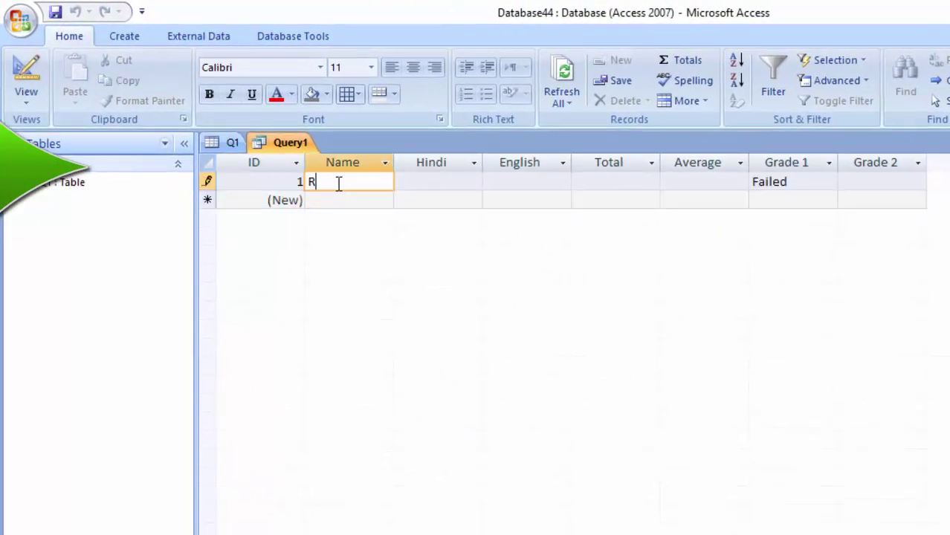
pyautogui.write('am')
pyautogui.press('Tab')
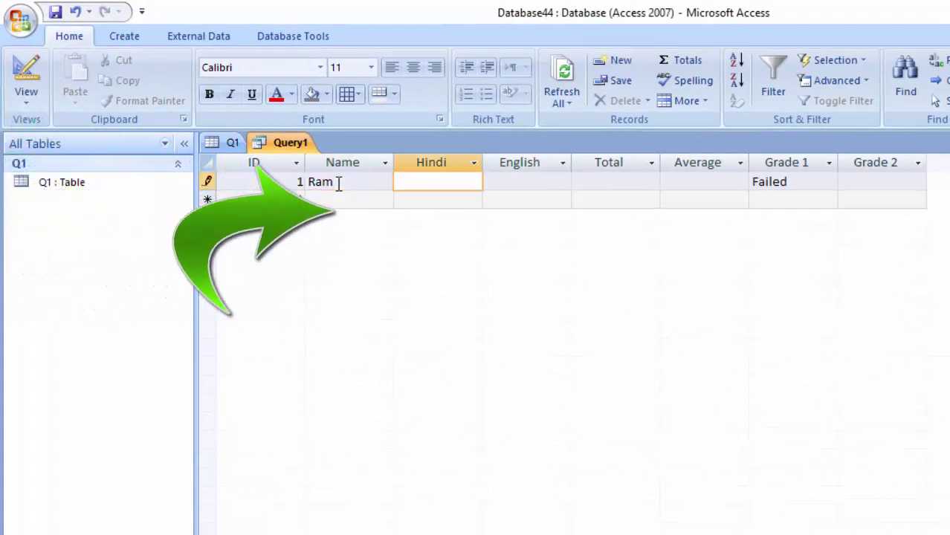
pyautogui.write('55')
pyautogui.press('Tab')
pyautogui.write('44')
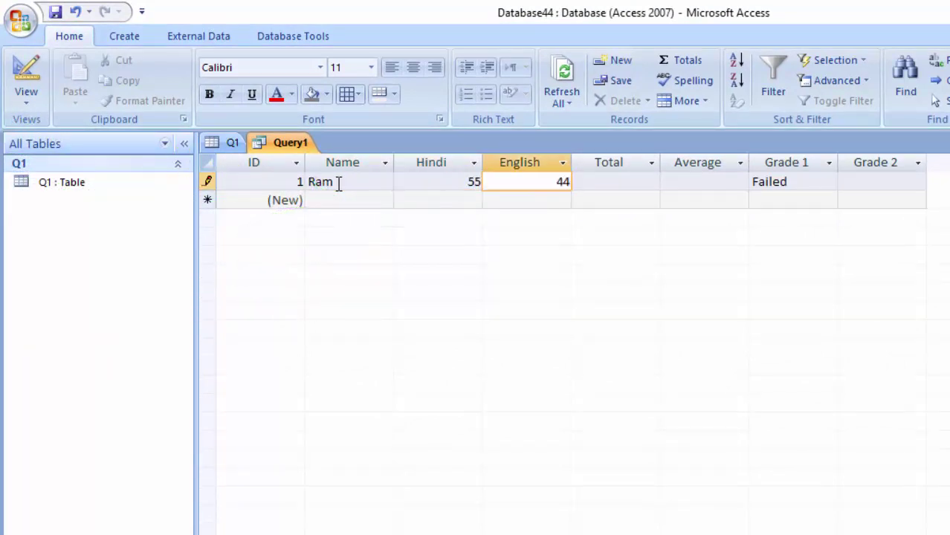
pyautogui.press('Tab')
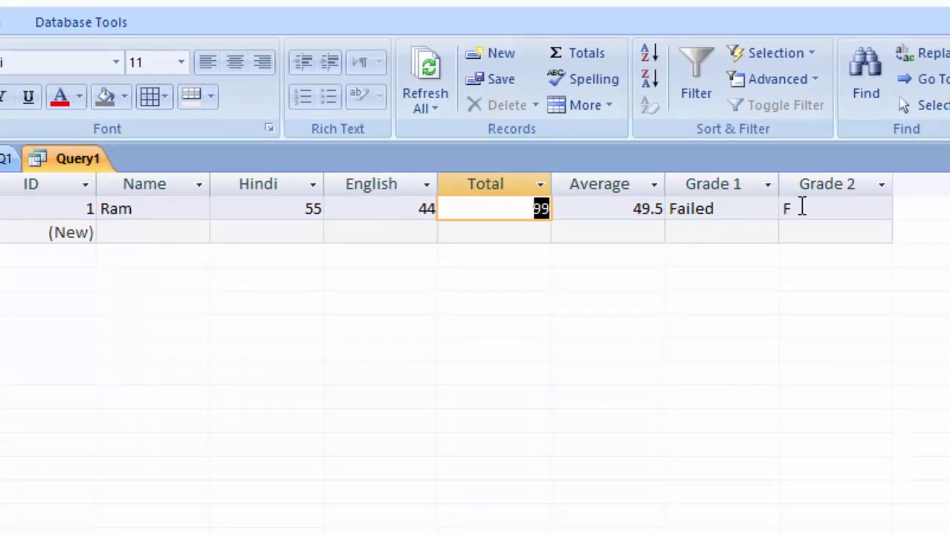
# Add a second student's record with Hindi 66 and English 77, giving total 143
pyautogui.click(167, 233)
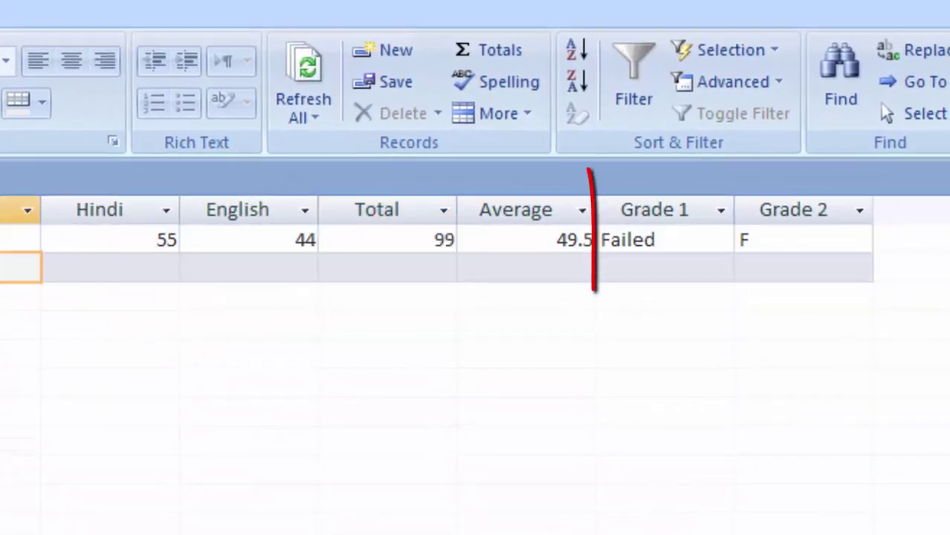
pyautogui.write('Shy')
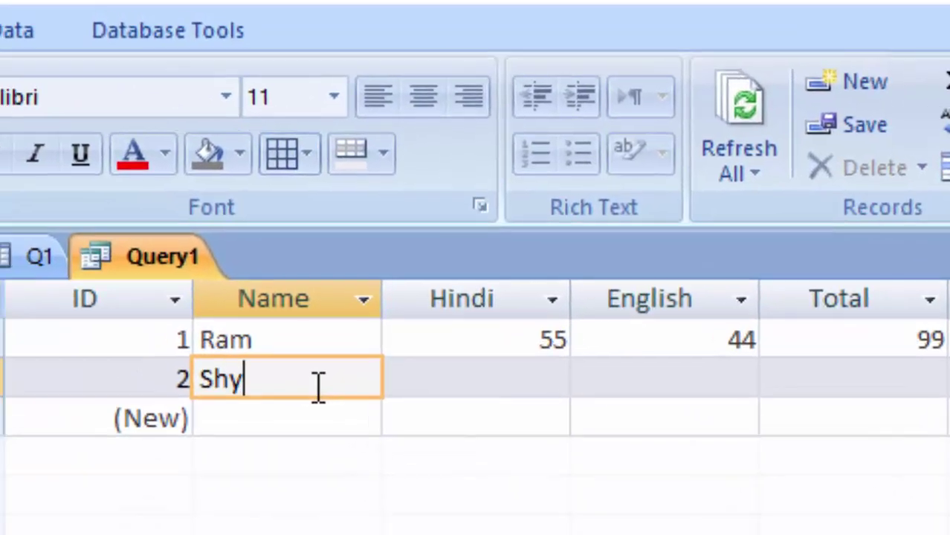
pyautogui.write('am')
pyautogui.press('Tab')
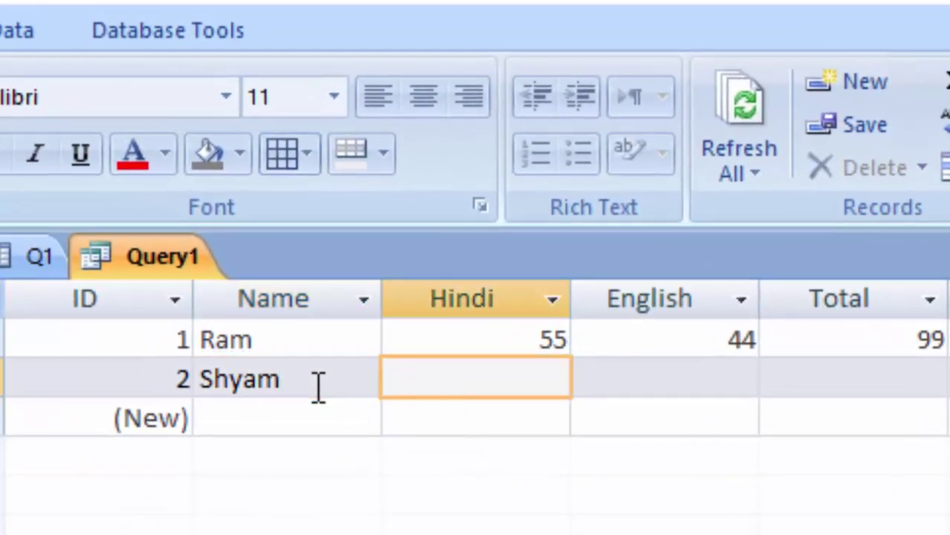
pyautogui.write('66')
pyautogui.press('Tab')
pyautogui.write('7')
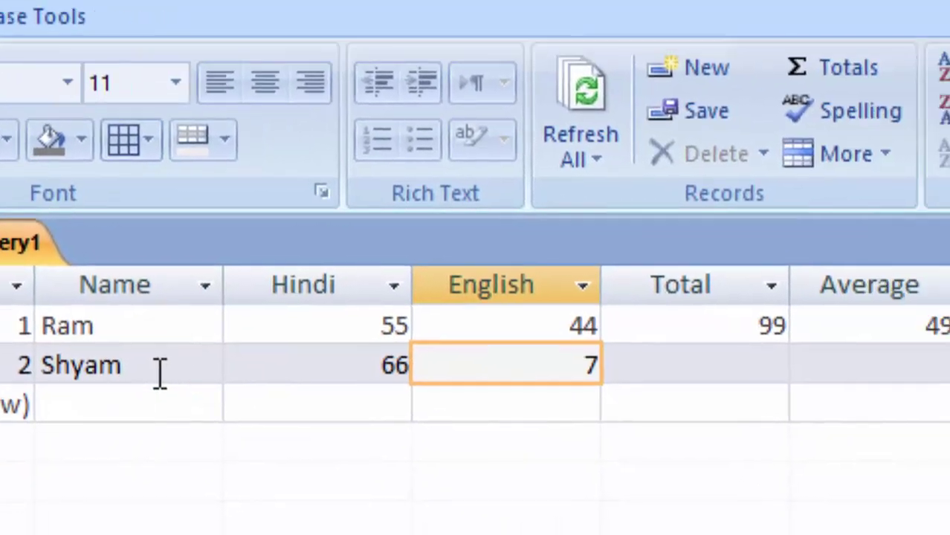
pyautogui.write('7')
pyautogui.press('Tab')
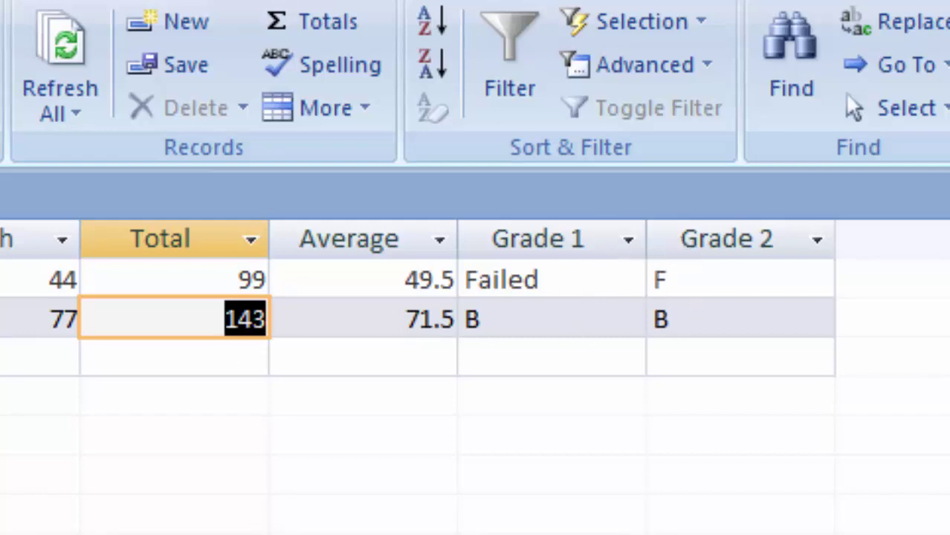
pyautogui.click(374, 360)
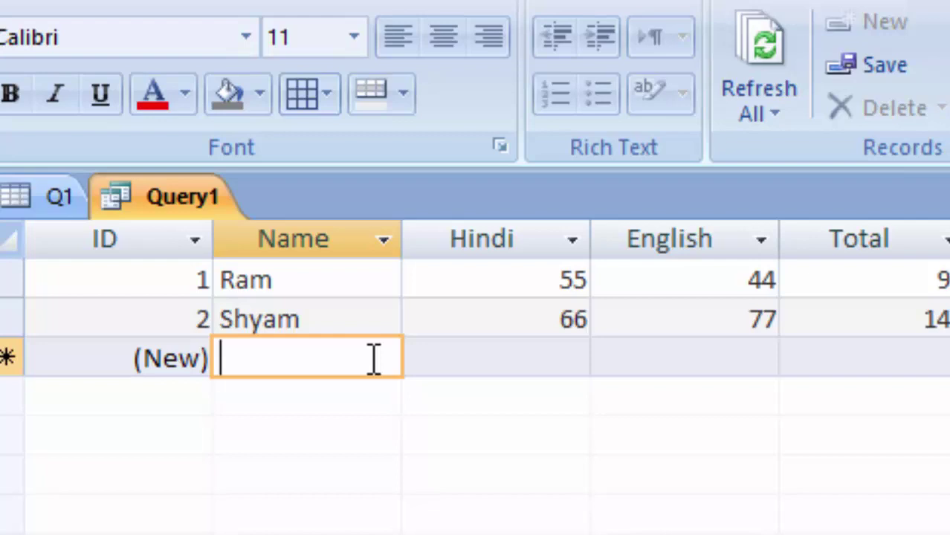
# Enter the third student's record with Hindi 77 and English 87, totalling 164
pyautogui.write('Wasse')
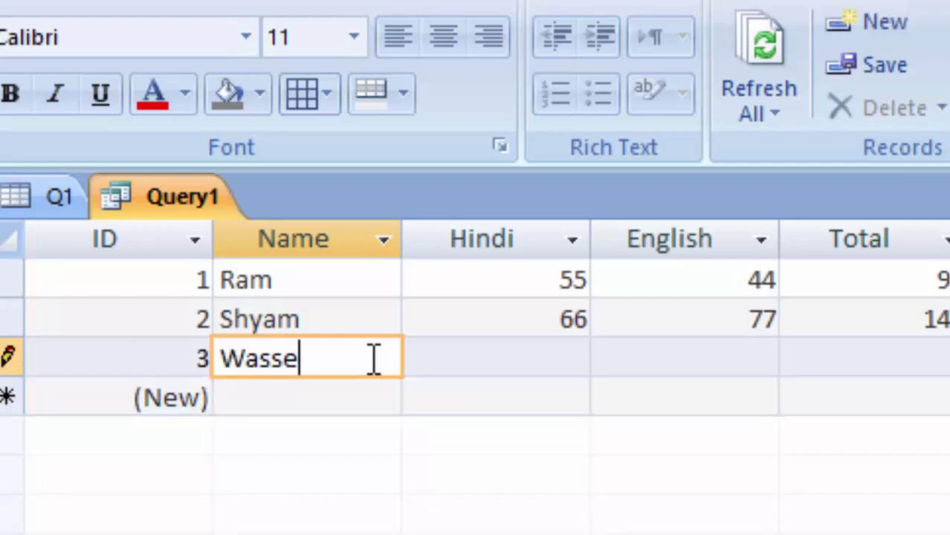
pyautogui.write('m')
pyautogui.press('Tab')
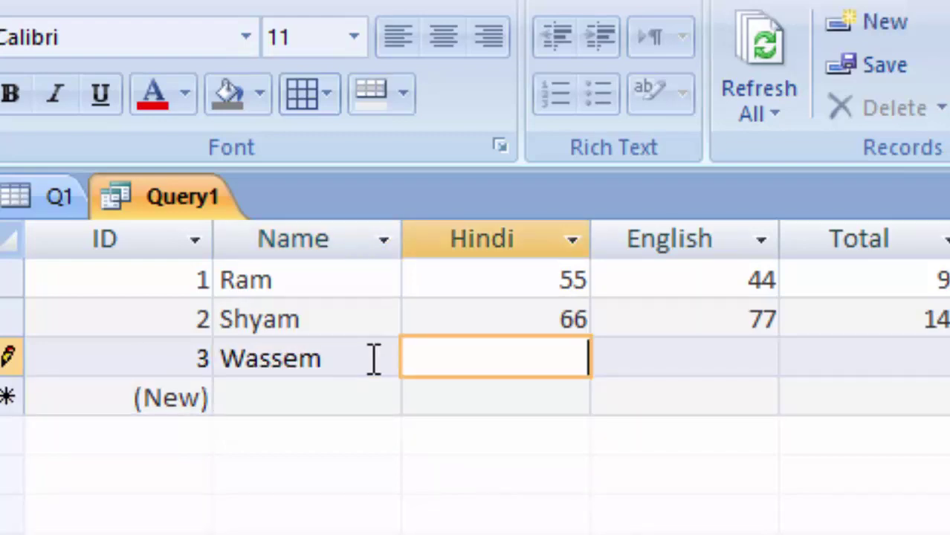
pyautogui.write('77')
pyautogui.press('Tab')
pyautogui.write('8')
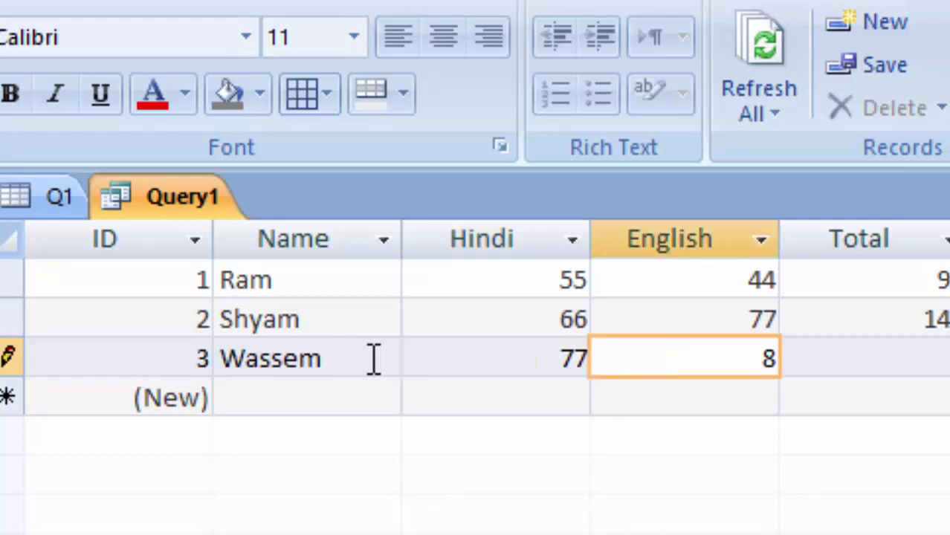
pyautogui.write('7')
pyautogui.press('Tab')
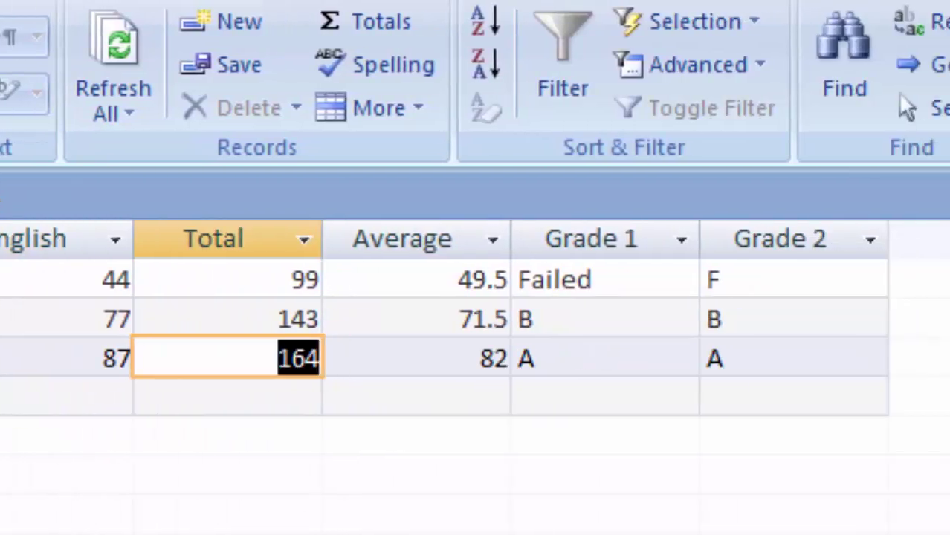
# Add a fourth student's record with Hindi 90 and English 98, totalling 188
pyautogui.click(197, 407)
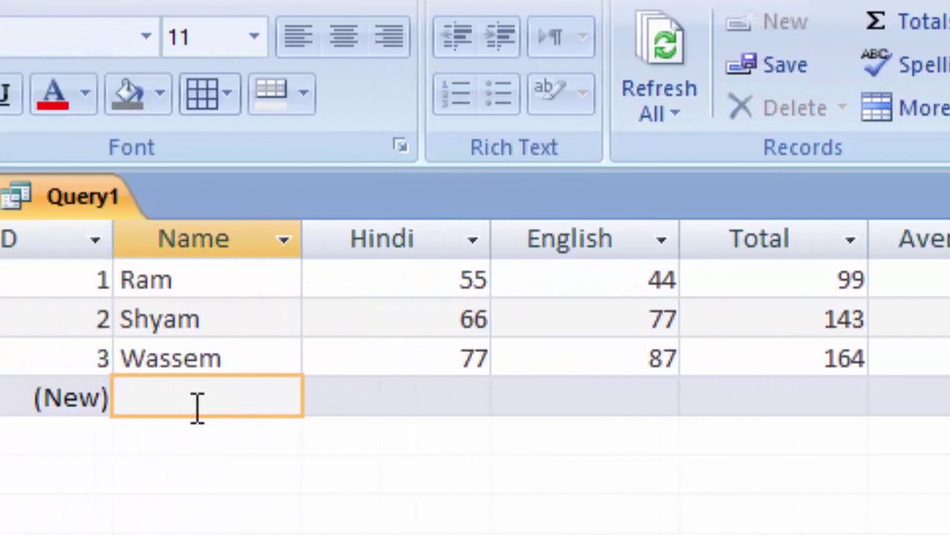
pyautogui.write('Sal')
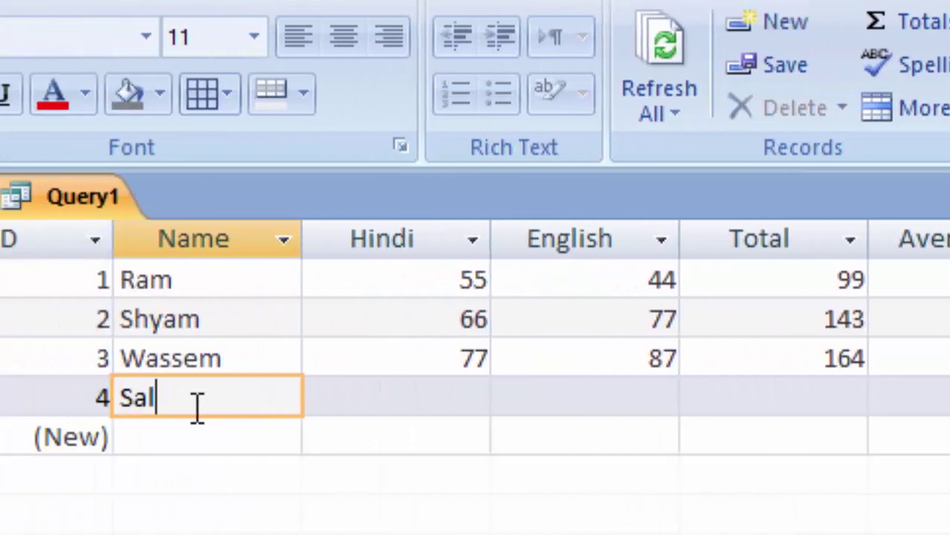
pyautogui.write('l')
pyautogui.press('BackSpace')
pyautogui.write('ee')
pyautogui.write('m')
pyautogui.press('Tab')
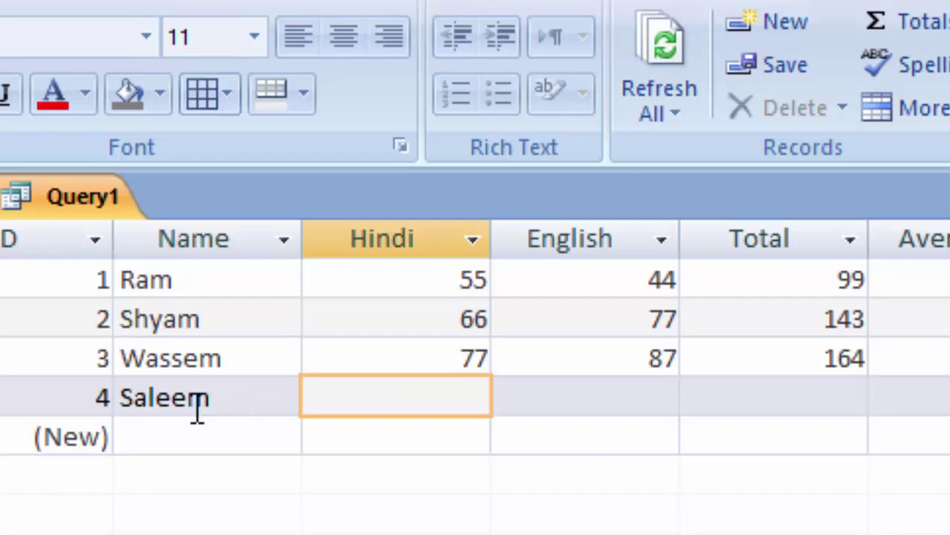
pyautogui.write('90')
pyautogui.press('Tab')
pyautogui.write('98')
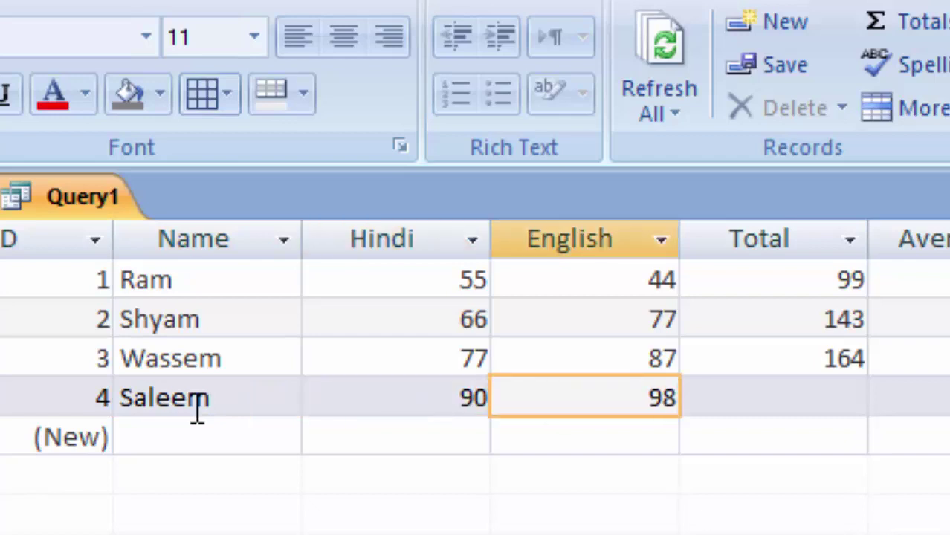
pyautogui.press('Tab')
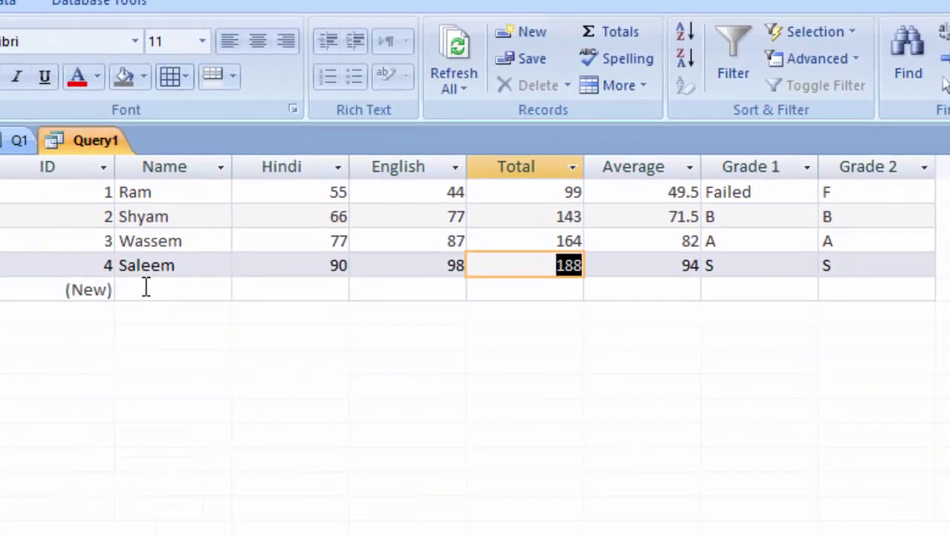
# Add a fifth student's record with Hindi 44 and English 66, totalling 110
pyautogui.click(92, 306)
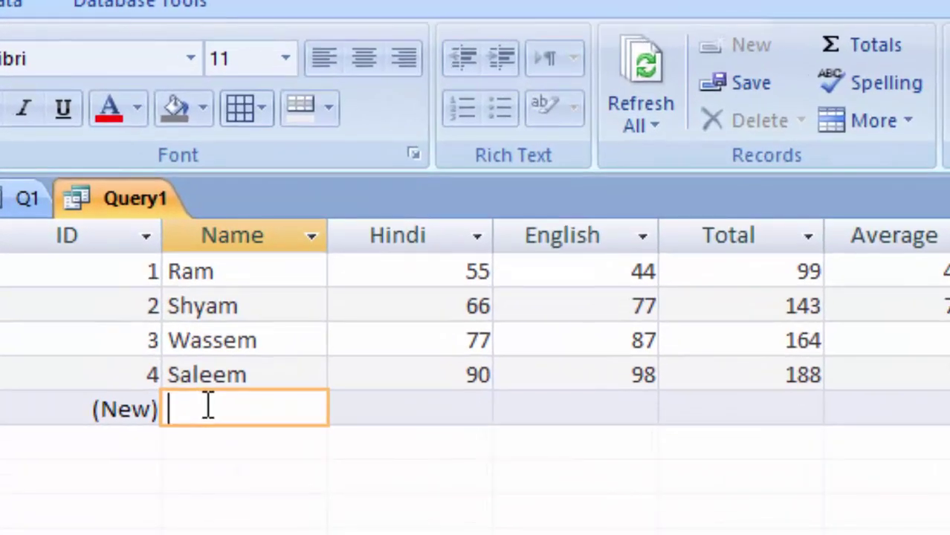
pyautogui.write('Avan')
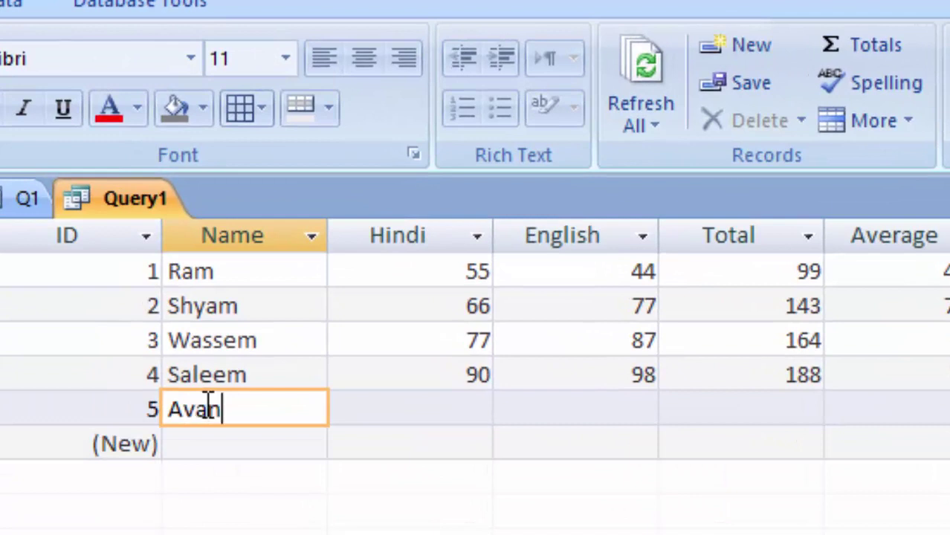
pyautogui.write('ish ')
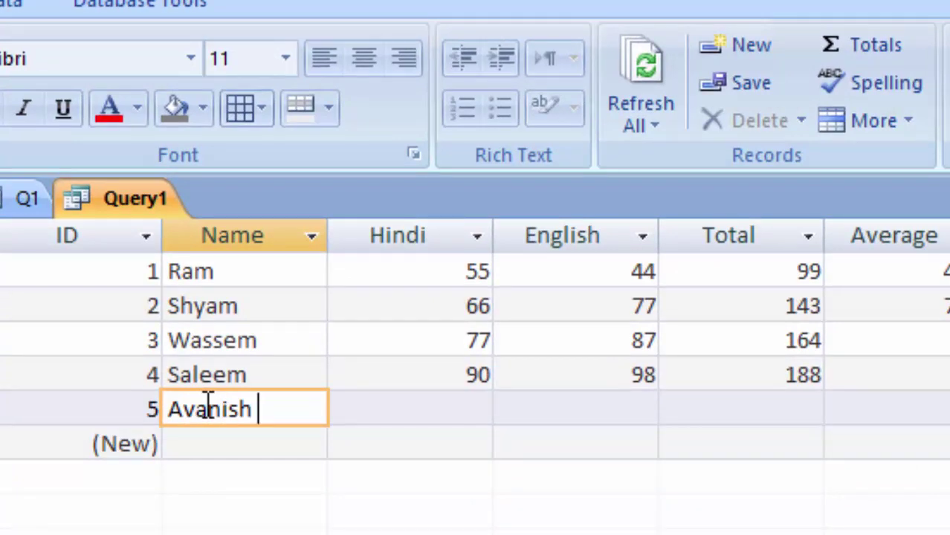
pyautogui.write('kumar')
pyautogui.press('Tab')
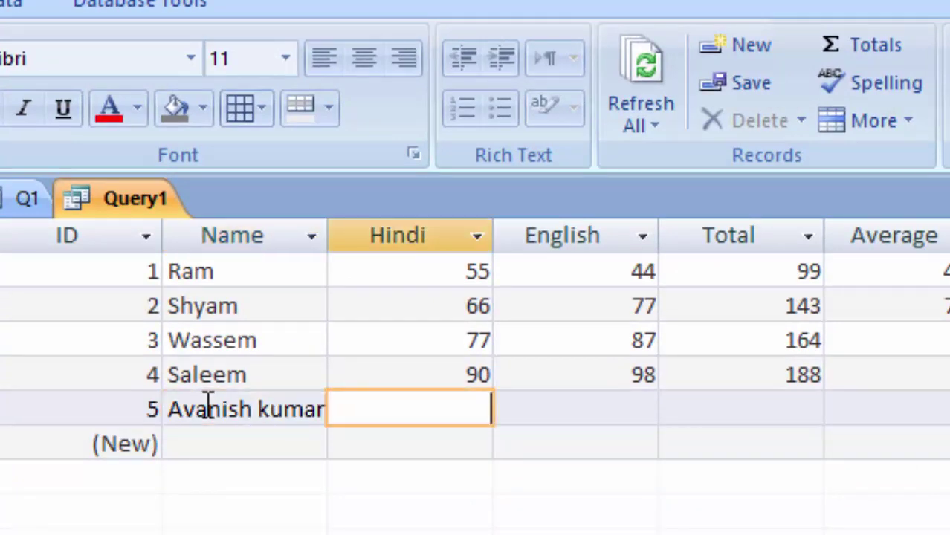
pyautogui.write('4')
pyautogui.write('4')
pyautogui.press('Tab')
pyautogui.write('66')
pyautogui.press('Tab')
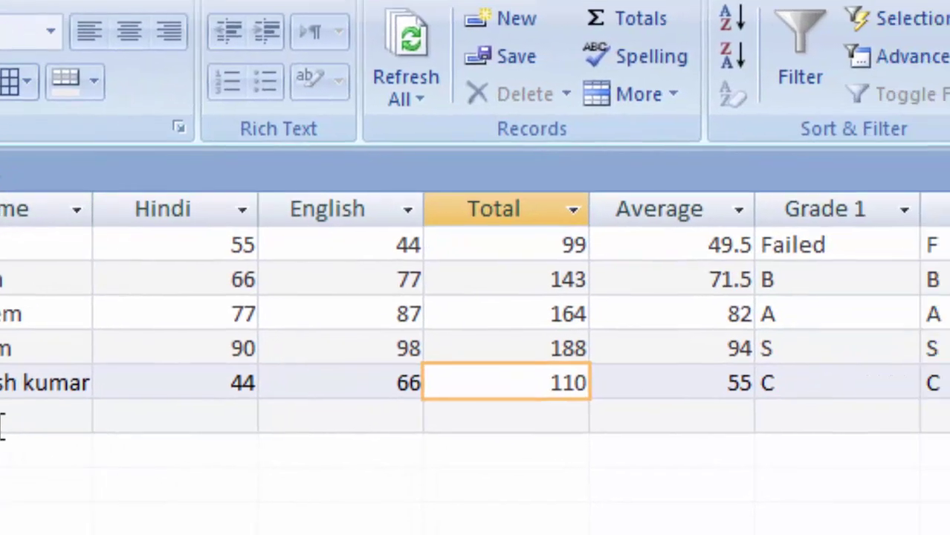
pyautogui.click(2, 426)
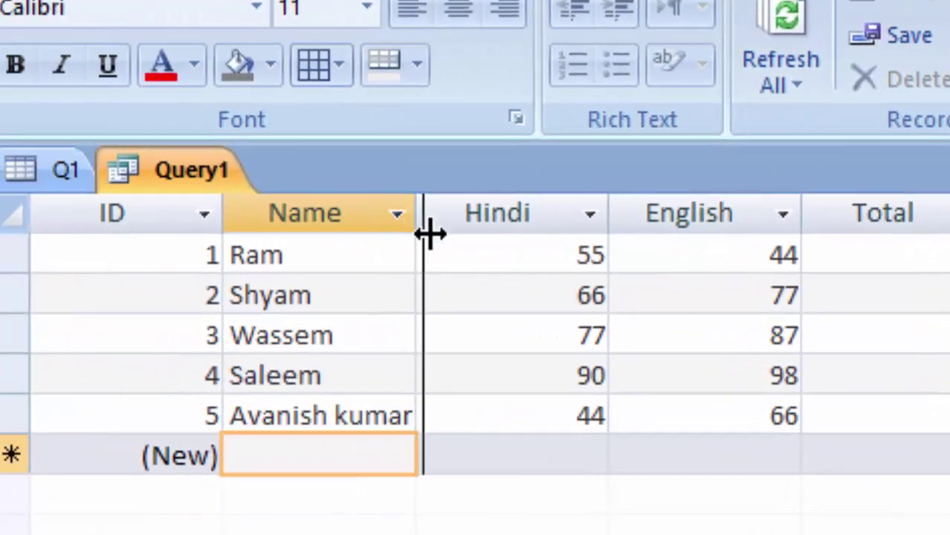
# Widen the Name column and add a sixth student with marks 49/50, graded Failed/F
pyautogui.moveTo(420, 220); pyautogui.dragTo(425, 220)
pyautogui.click(316, 465)
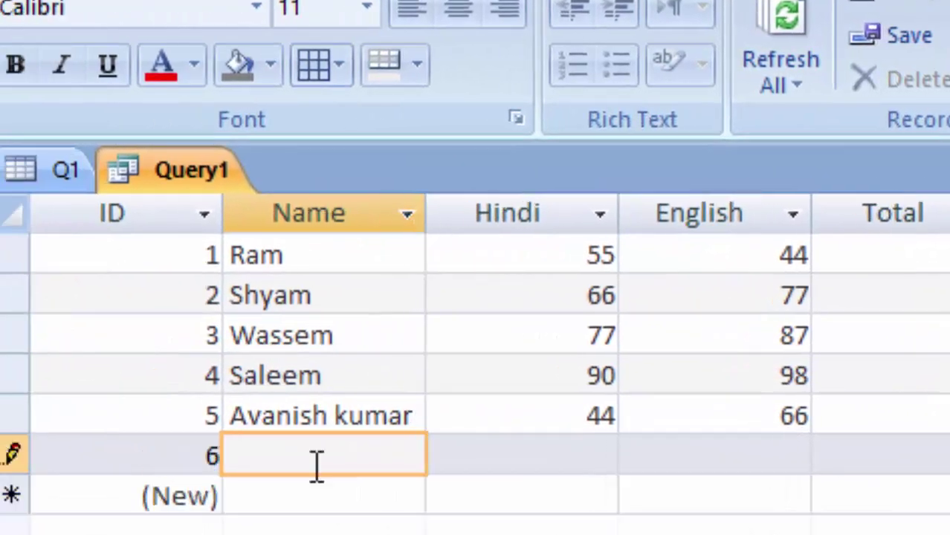
pyautogui.write('Soh')
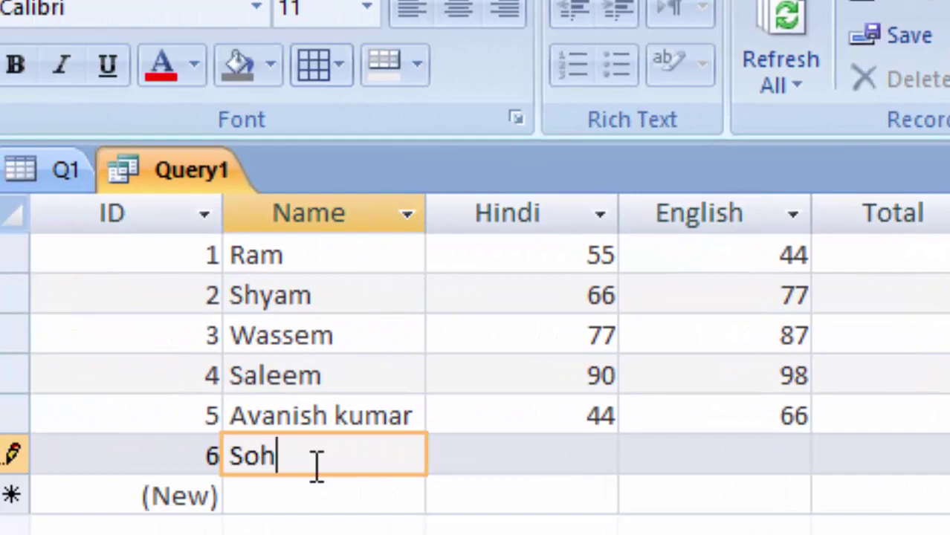
pyautogui.write('an')
pyautogui.press('Tab')
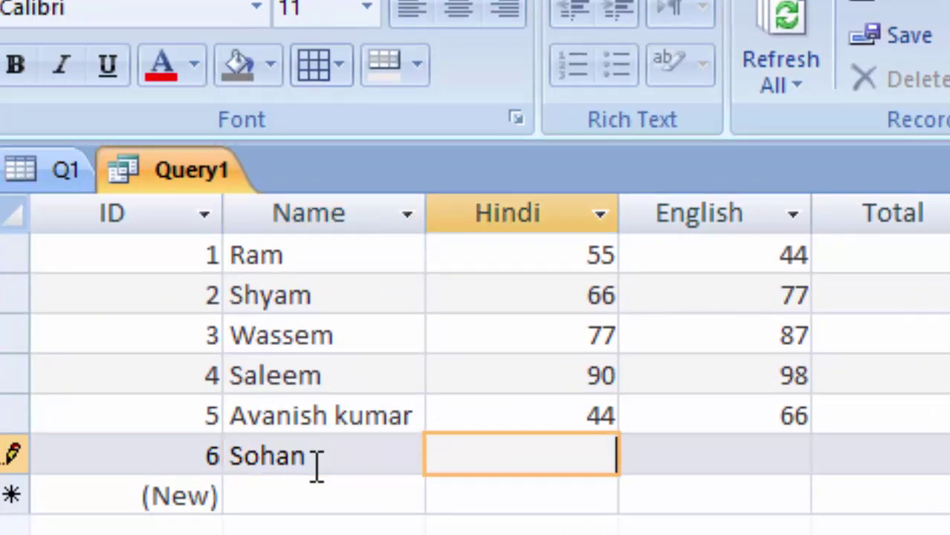
pyautogui.write('49')
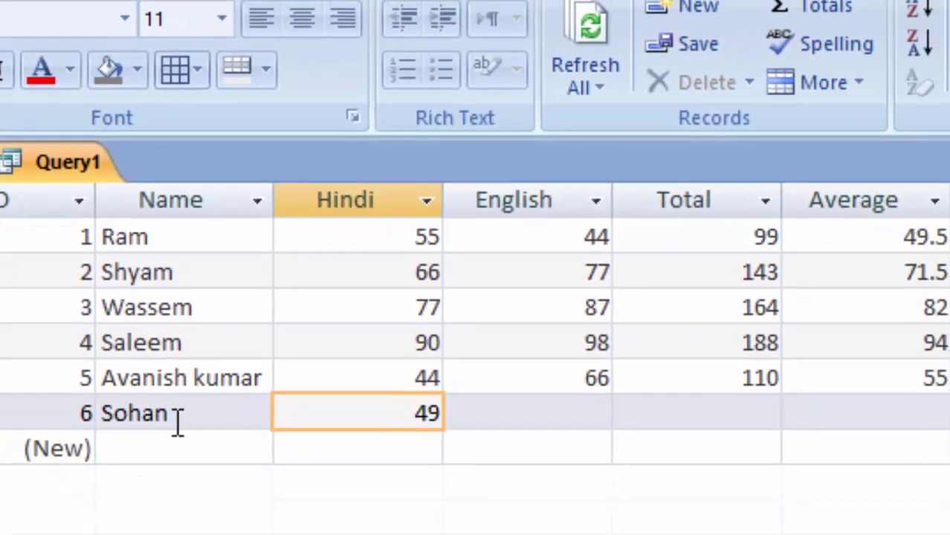
pyautogui.press('Tab')
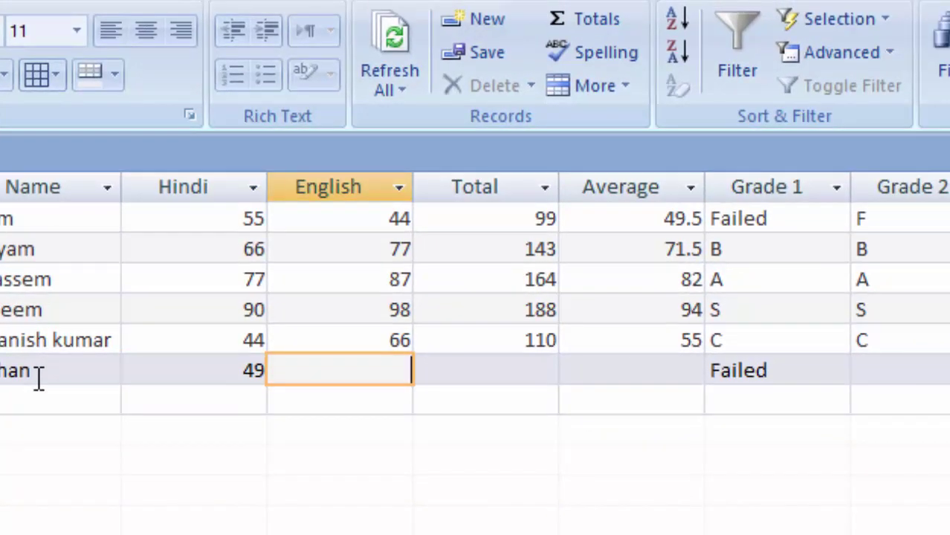
pyautogui.write('50')
pyautogui.press('Tab')
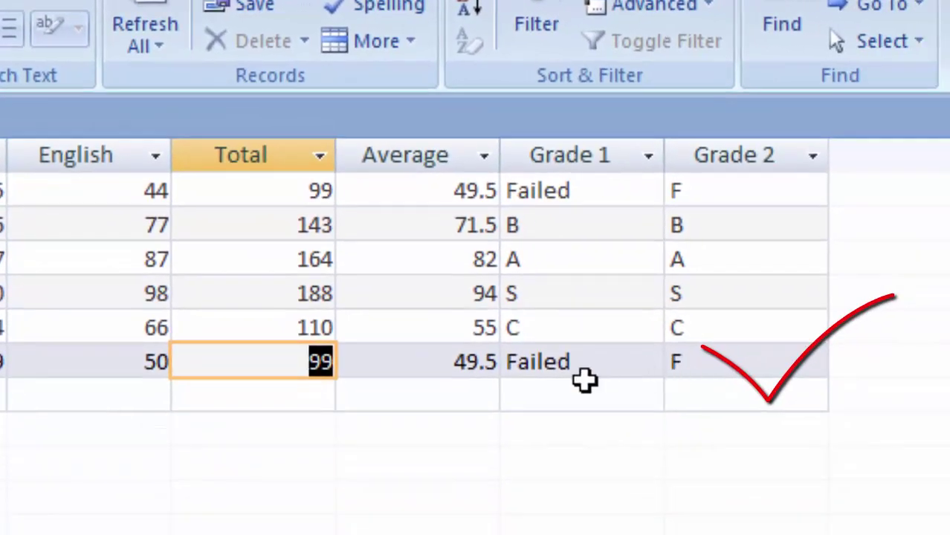
pyautogui.press('Down')
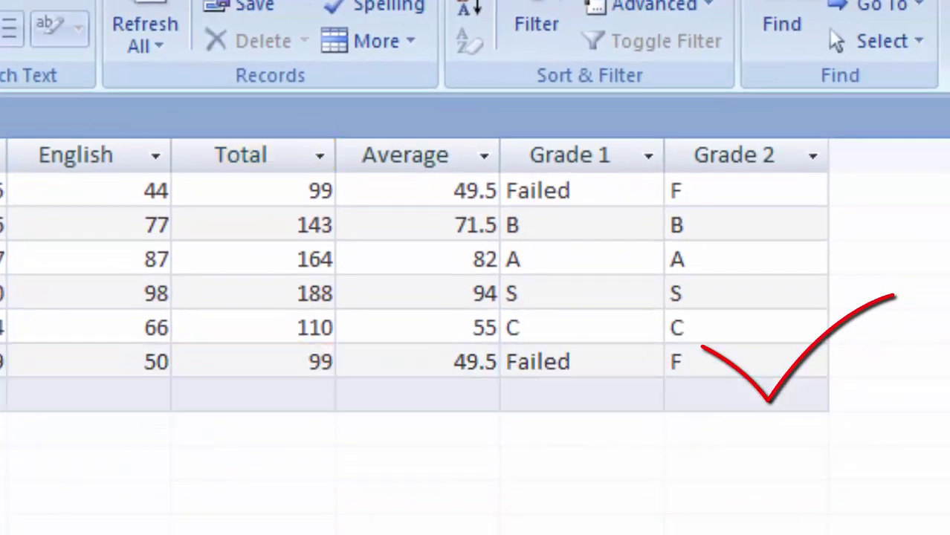
# Add a seventh student with marks 66/36, giving total 102, average 51, grade D
pyautogui.click(66, 369)
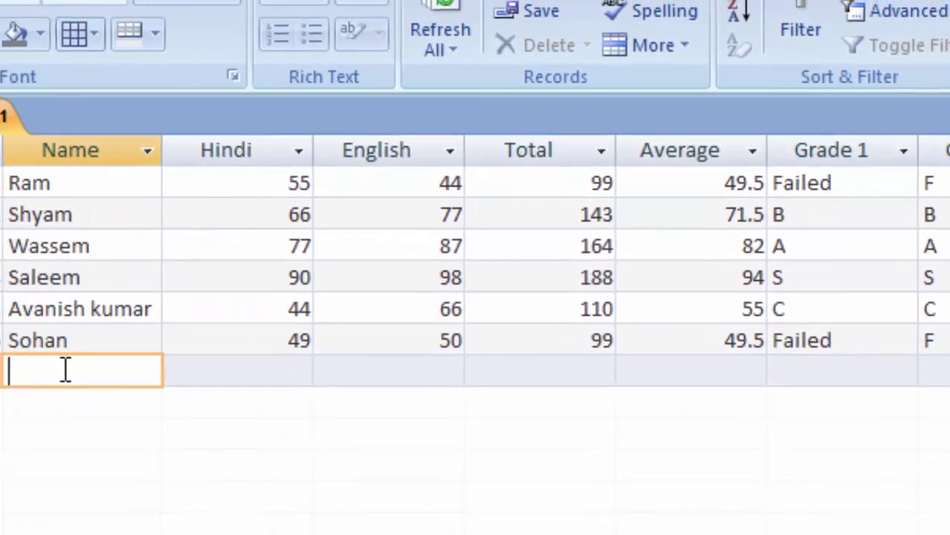
pyautogui.write('Kusum')
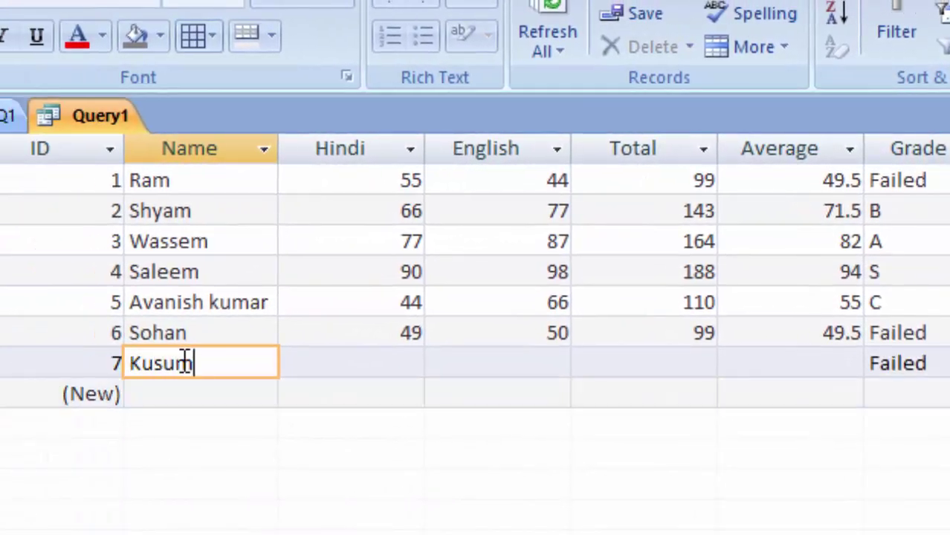
pyautogui.press('Tab')
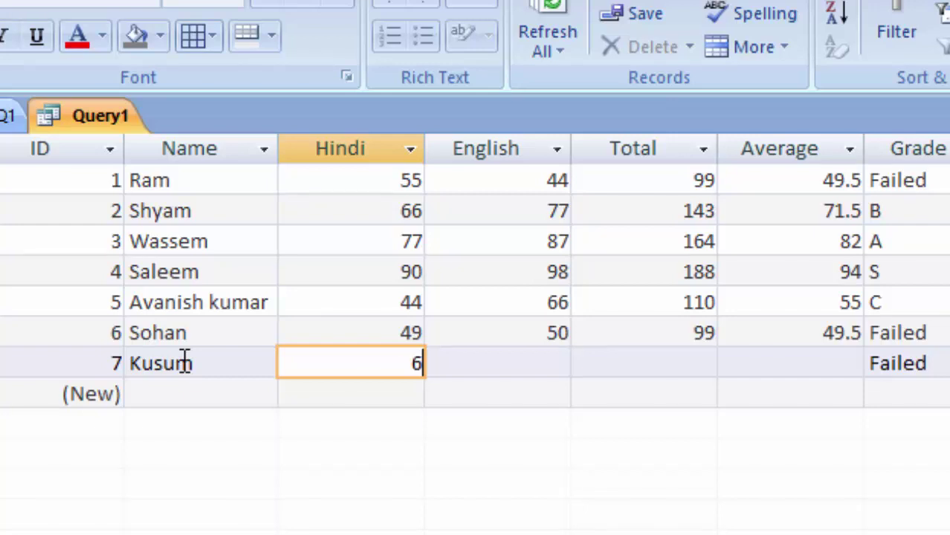
pyautogui.write('6')
pyautogui.press('Tab')
pyautogui.write('3')
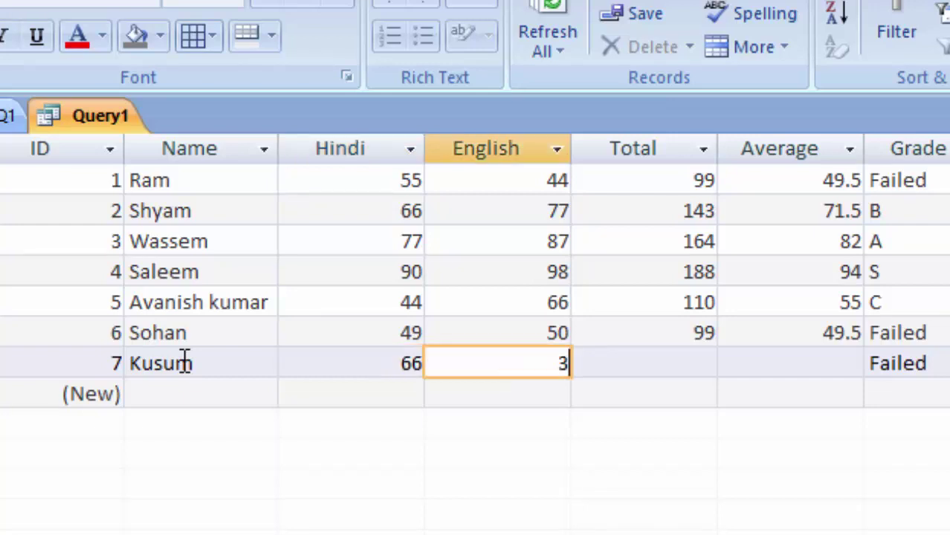
pyautogui.write('6')
pyautogui.press('Tab')
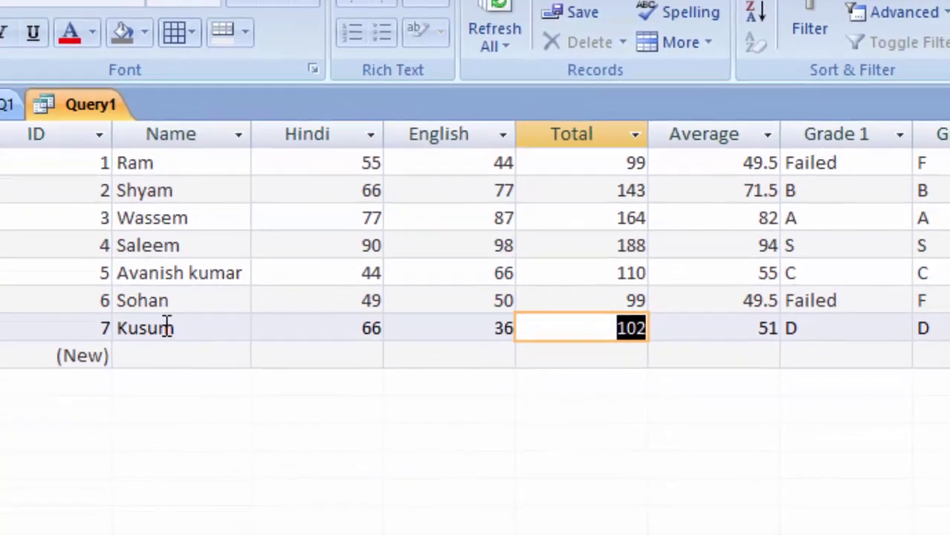